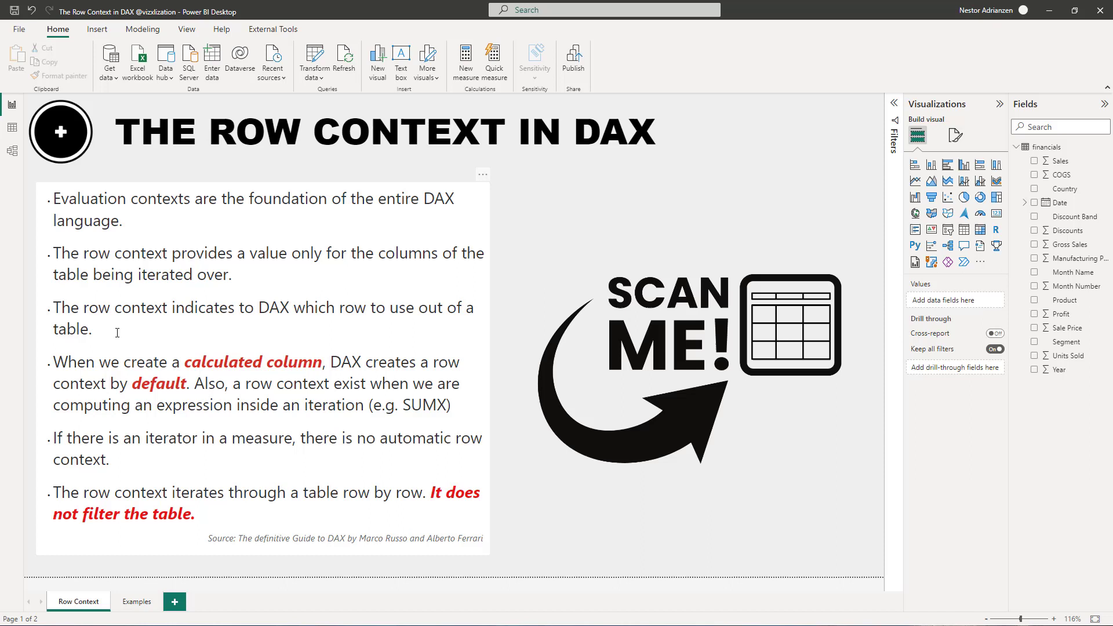
Highlight the calculated-column bullet, the word SUMX and the row-iteration bullet, then leave the notes box
triple_click(467, 415)
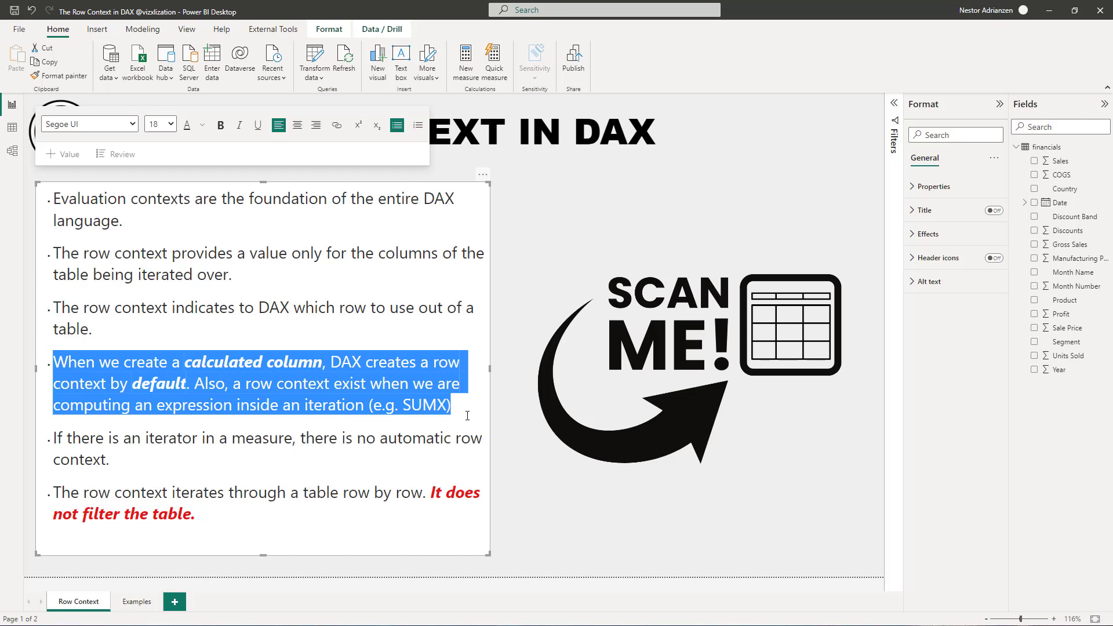
click(448, 409)
double_click(406, 405)
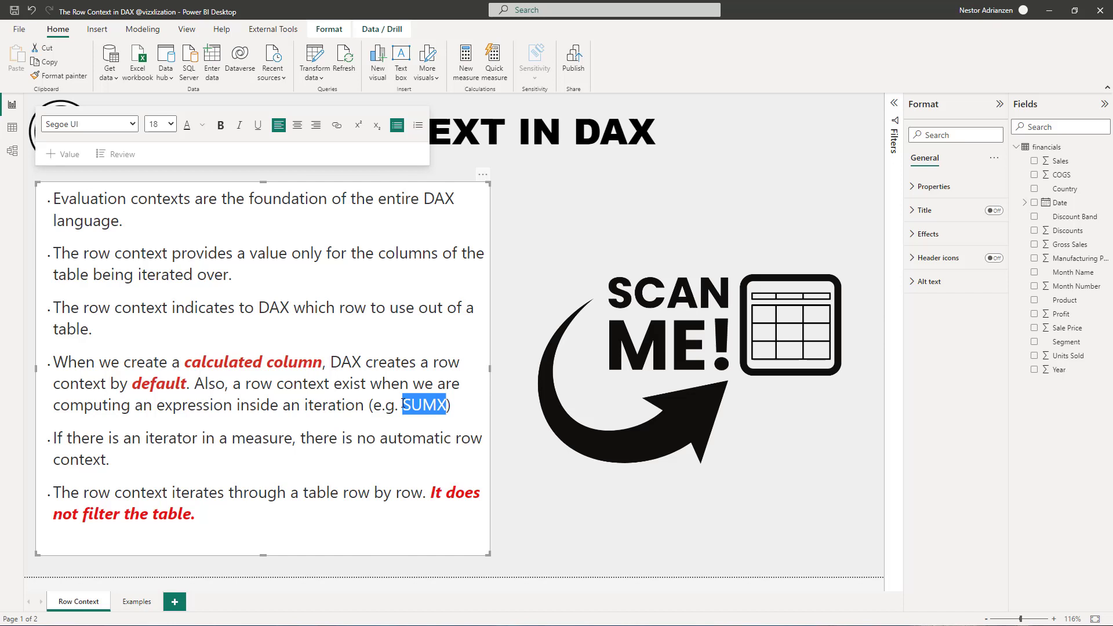
click(457, 408)
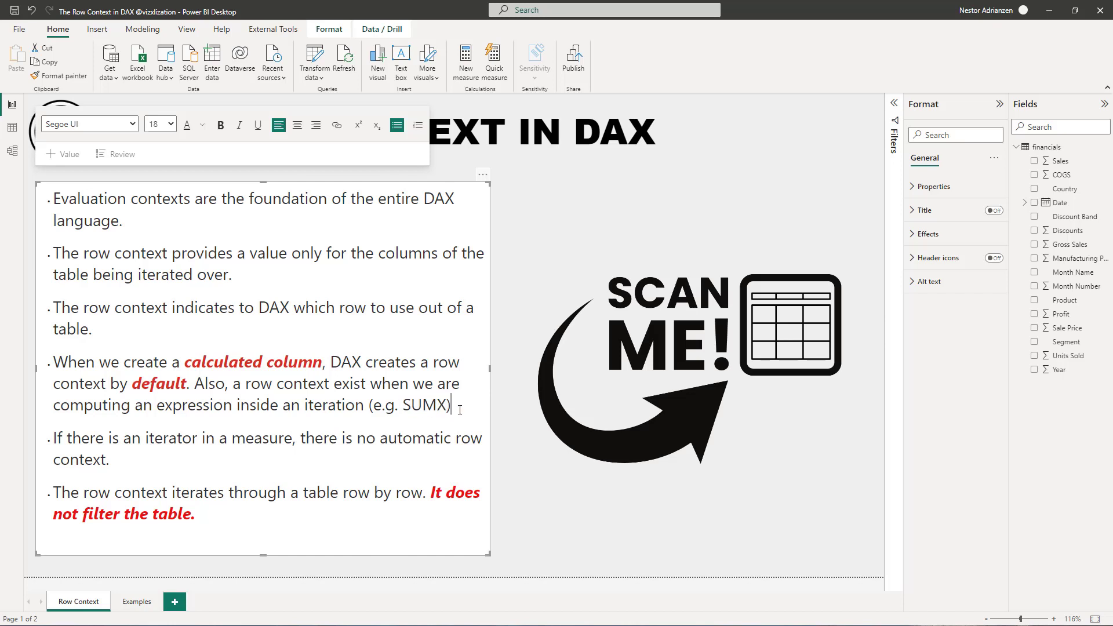
triple_click(169, 467)
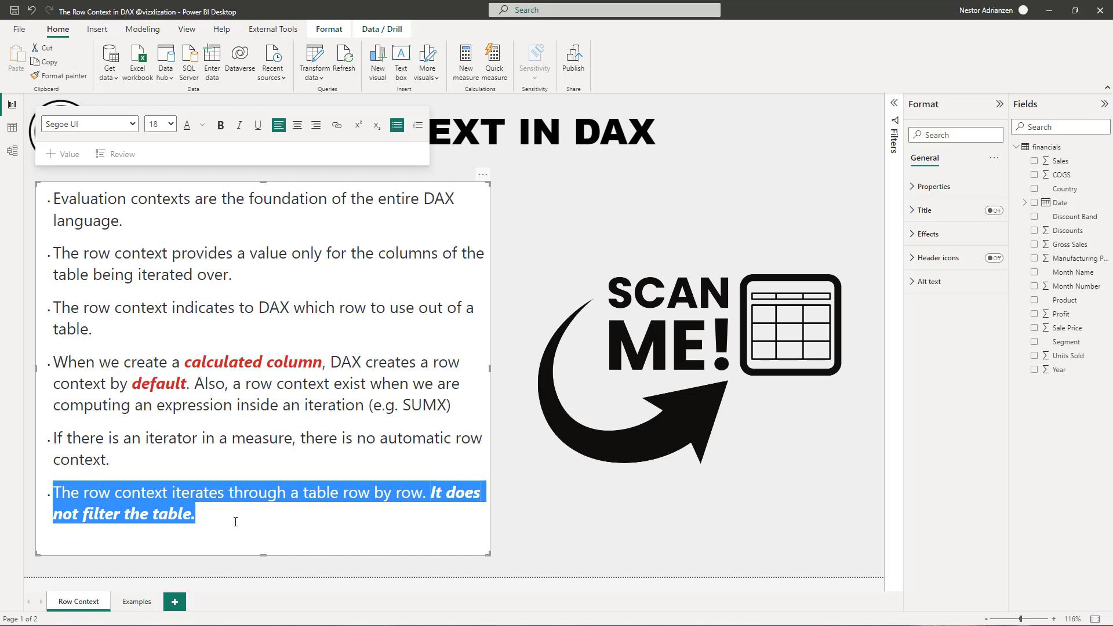
click(509, 314)
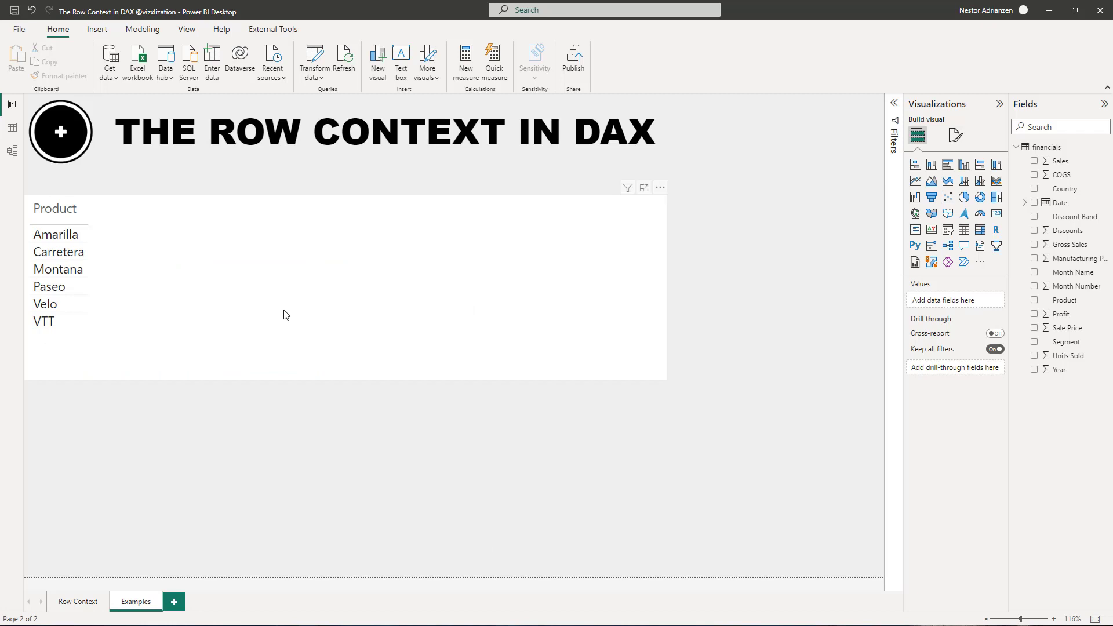
Create the financials column Sales Without Disc Column = financials[Units Sold] * financials[Sale Price]
click(284, 315)
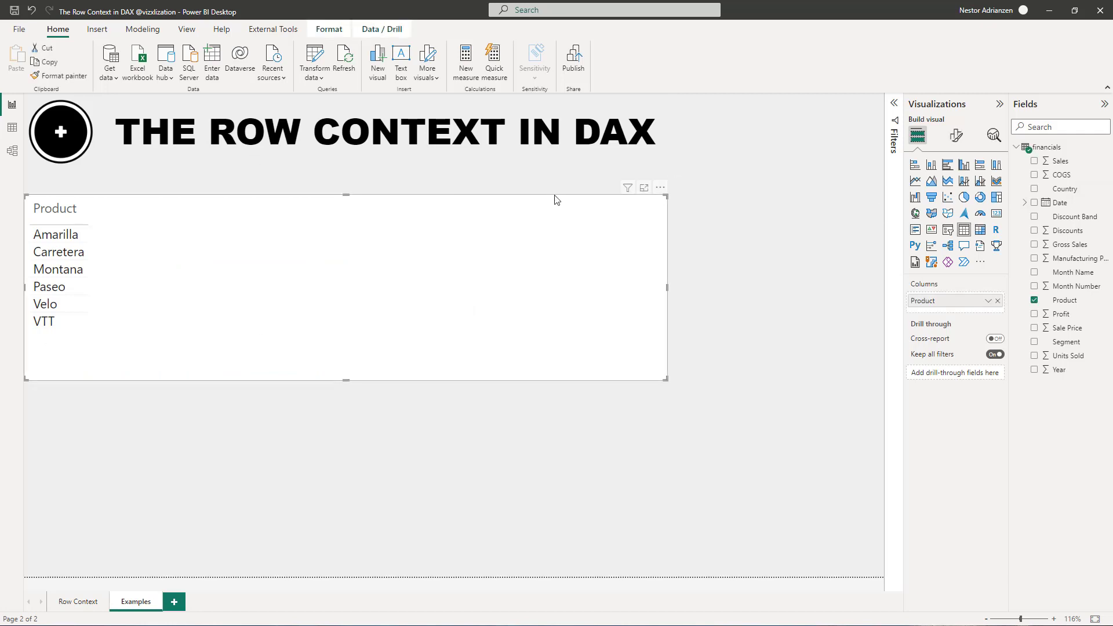
right_click(1051, 150)
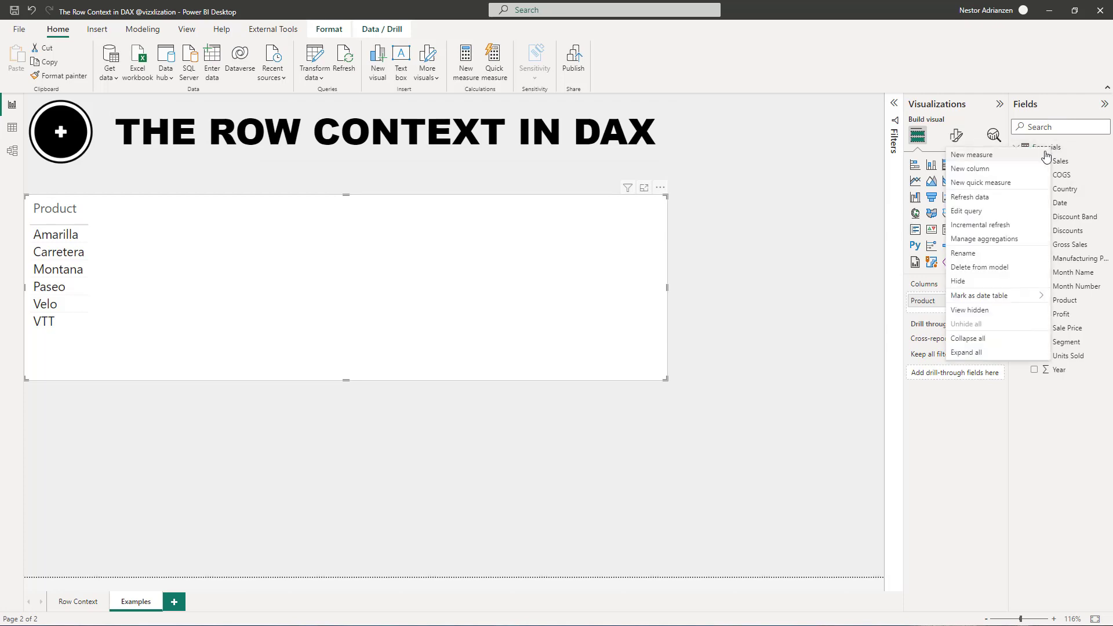
click(998, 169)
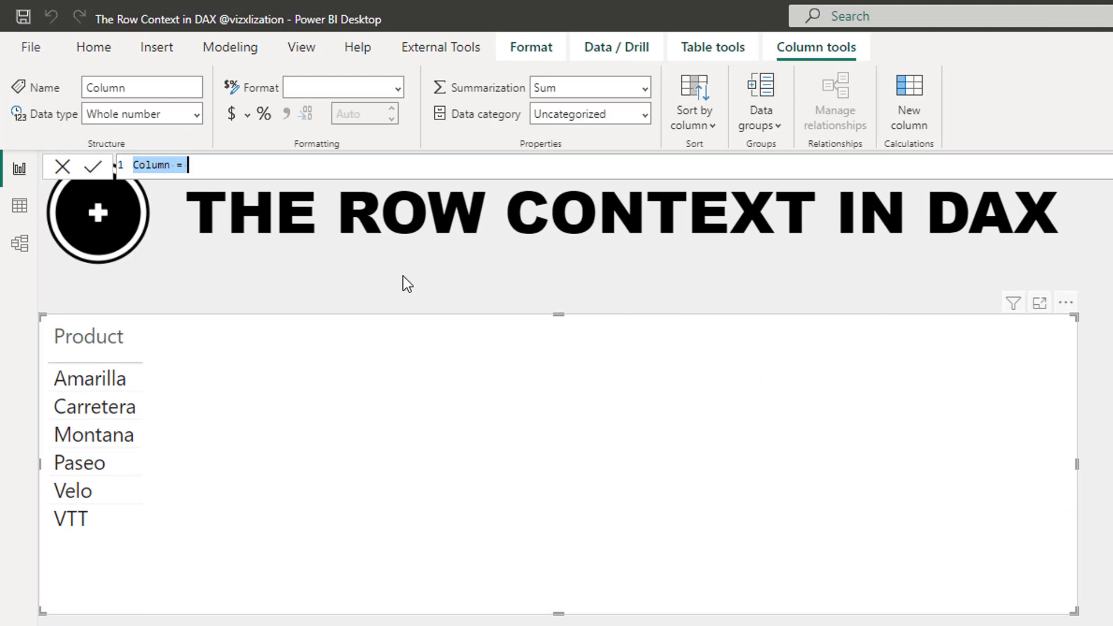
text(Sales Without)
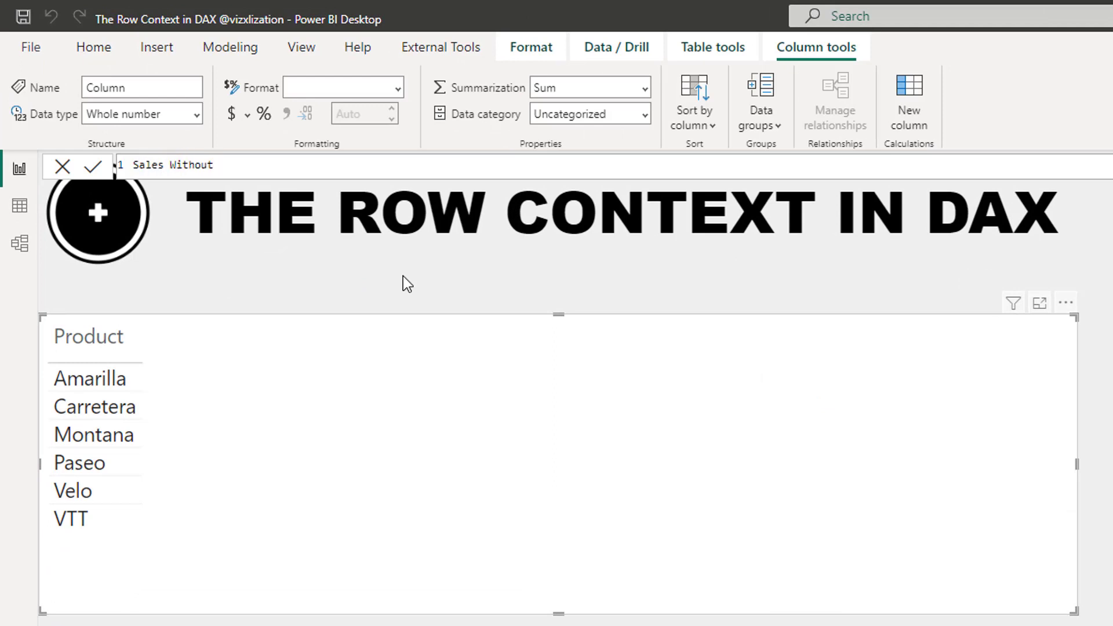
text(Disc Column =)
key(shift+Return)
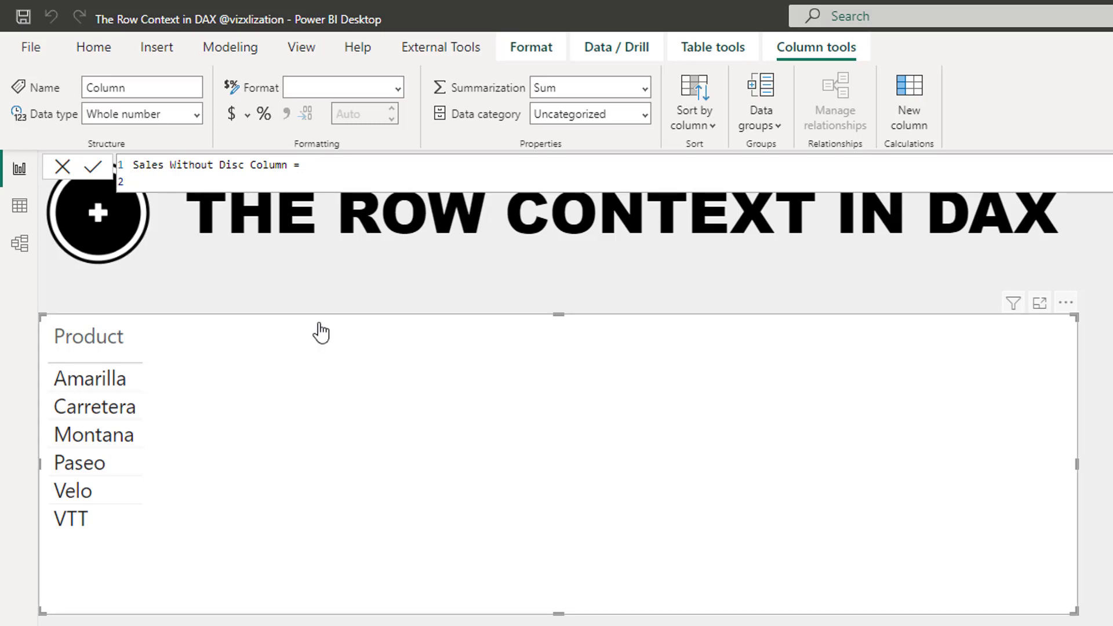
text(uni)
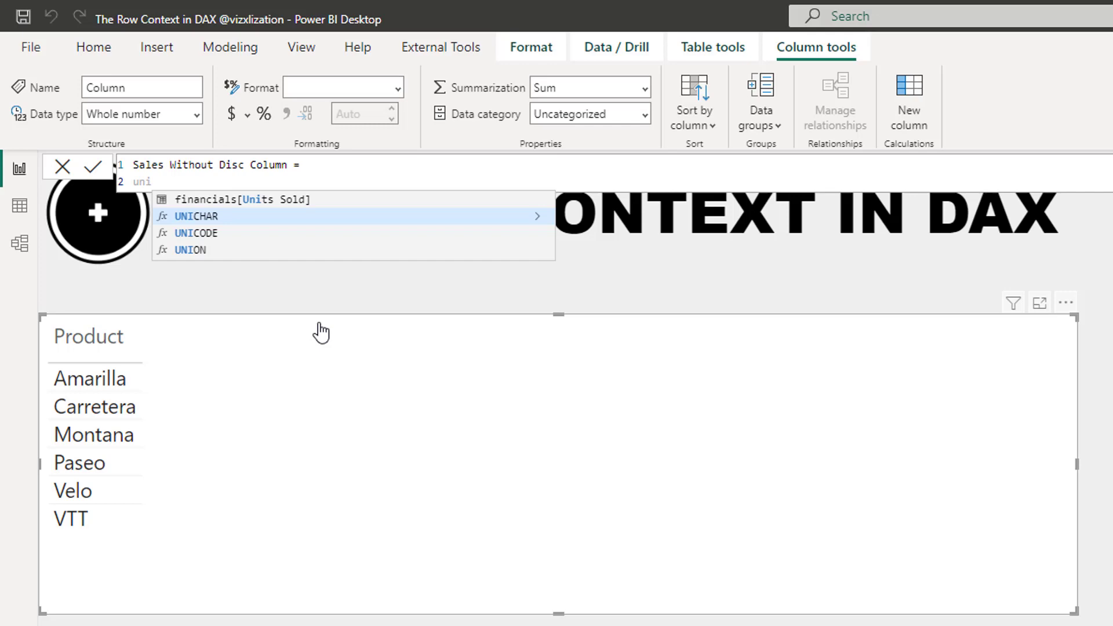
key(Up)
key(Tab)
text(*)
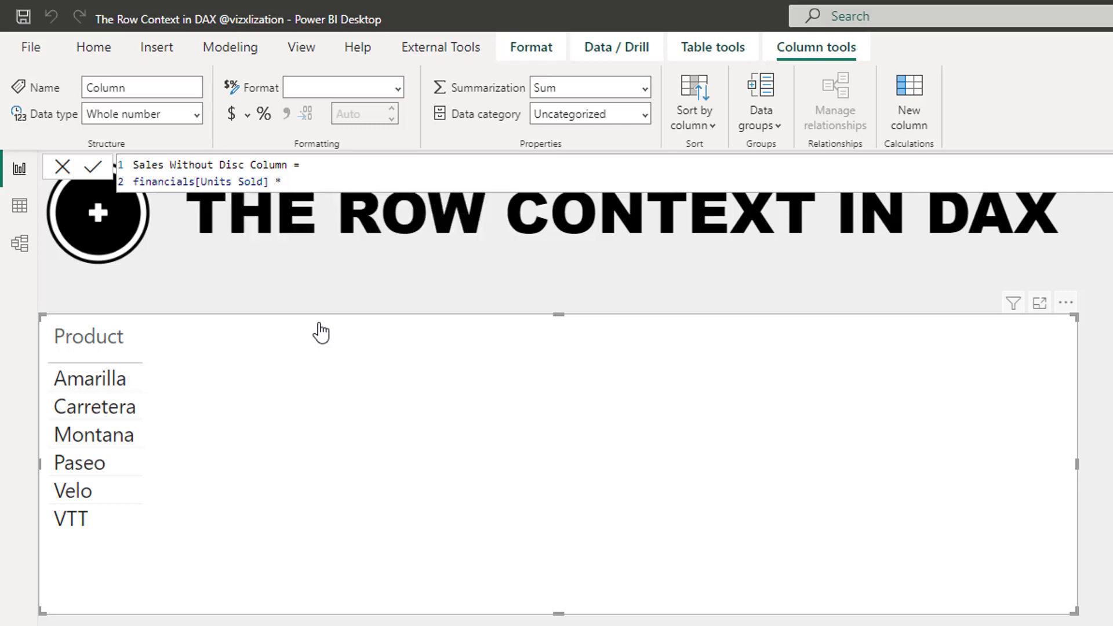
text( financials[Sale Price])
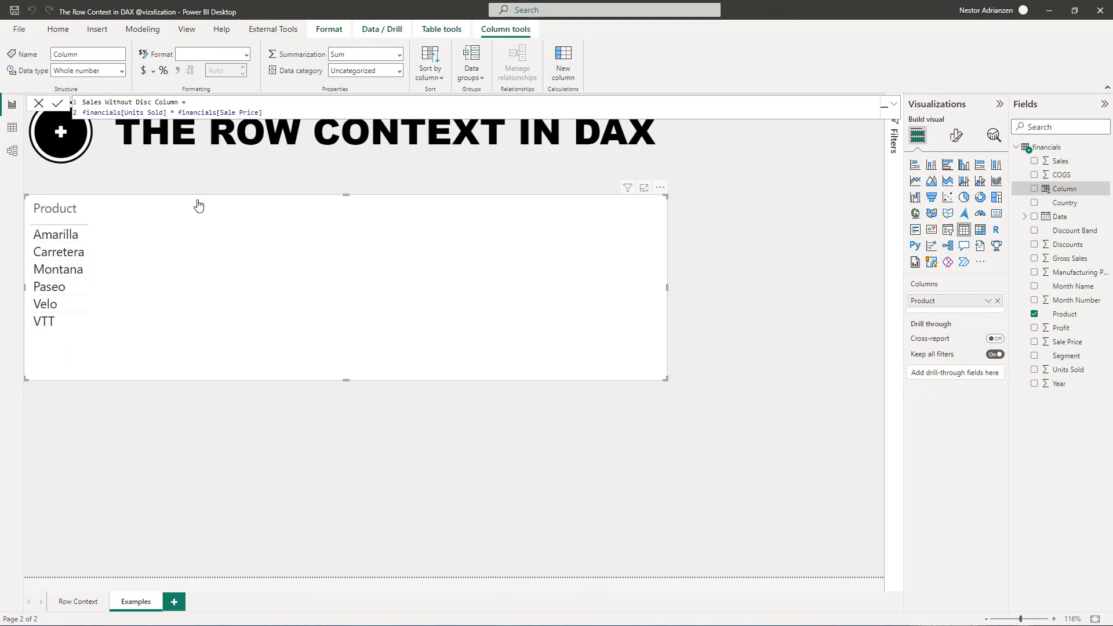
key(Return)
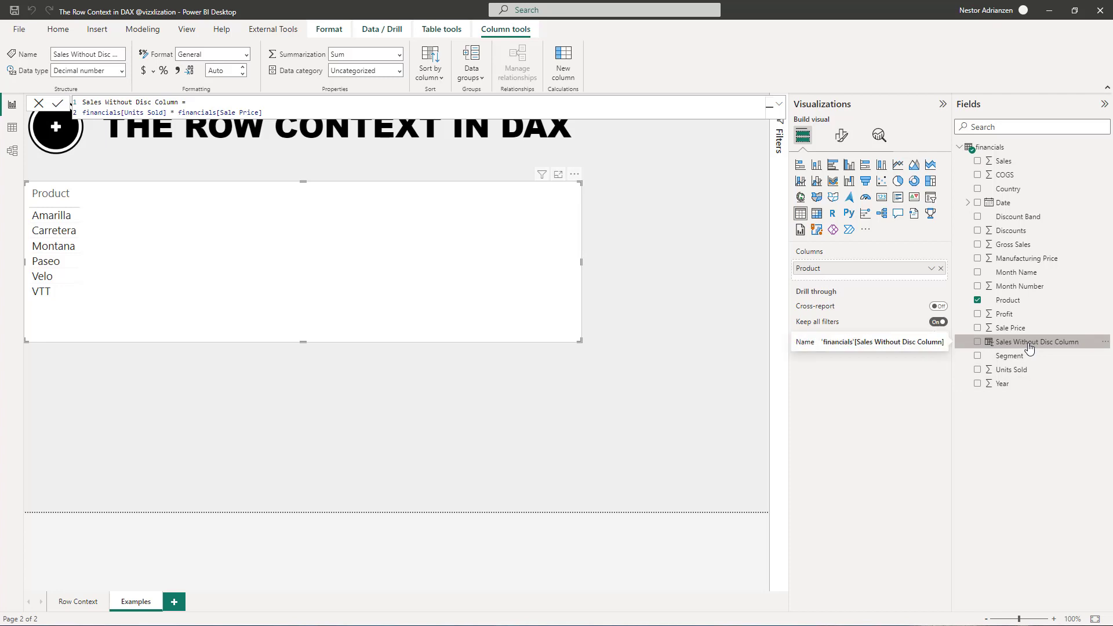
click(107, 217)
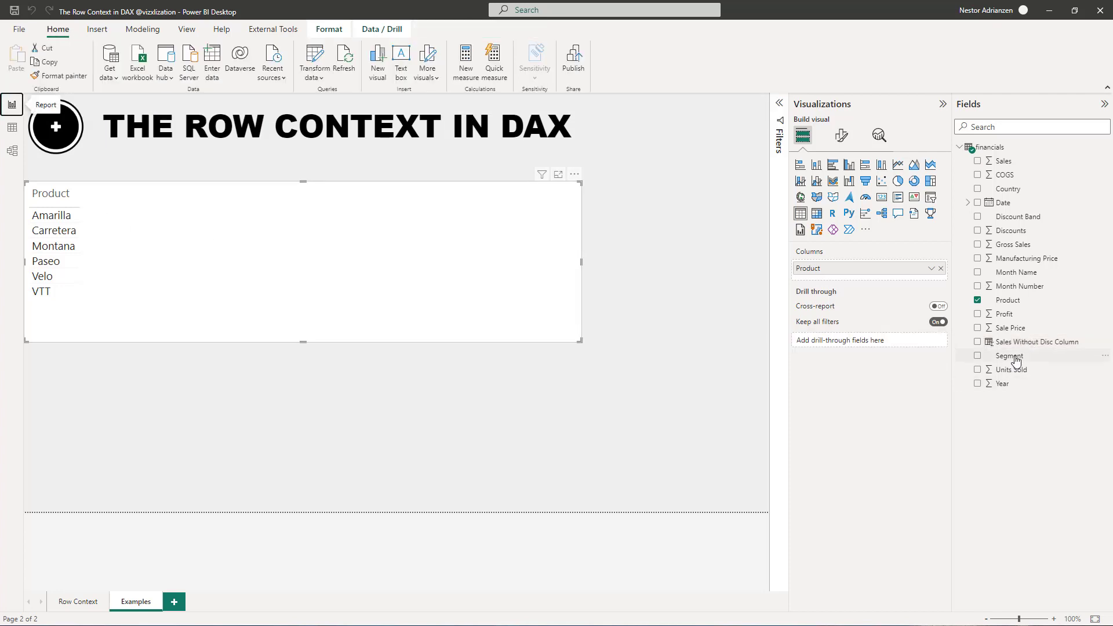
click(12, 128)
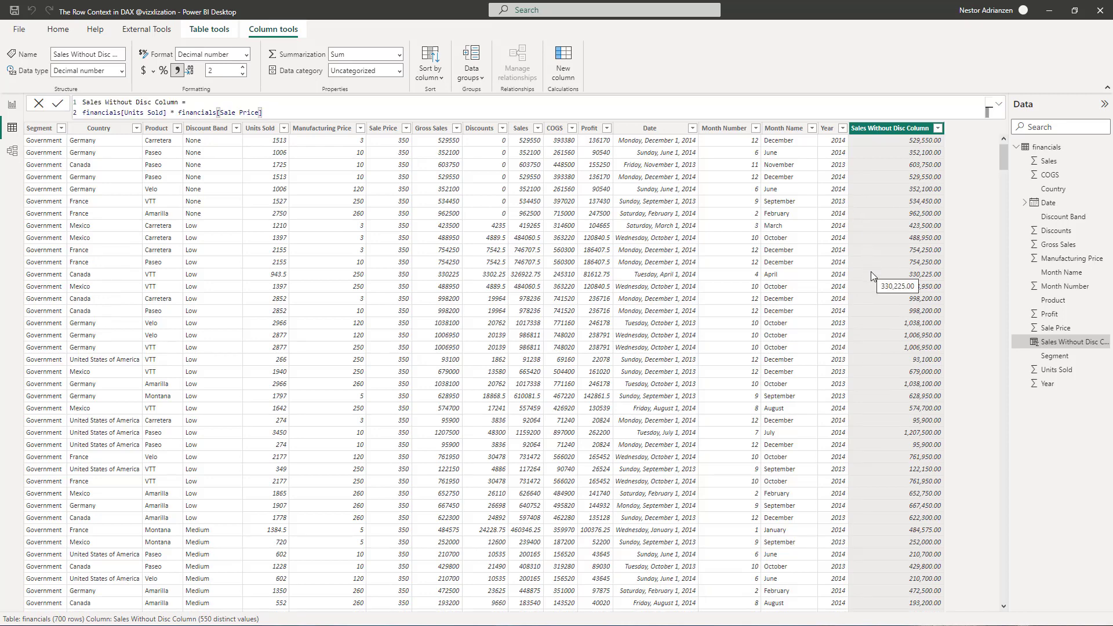
scroll(886, 253, down, 1)
scroll(887, 255, up, 1)
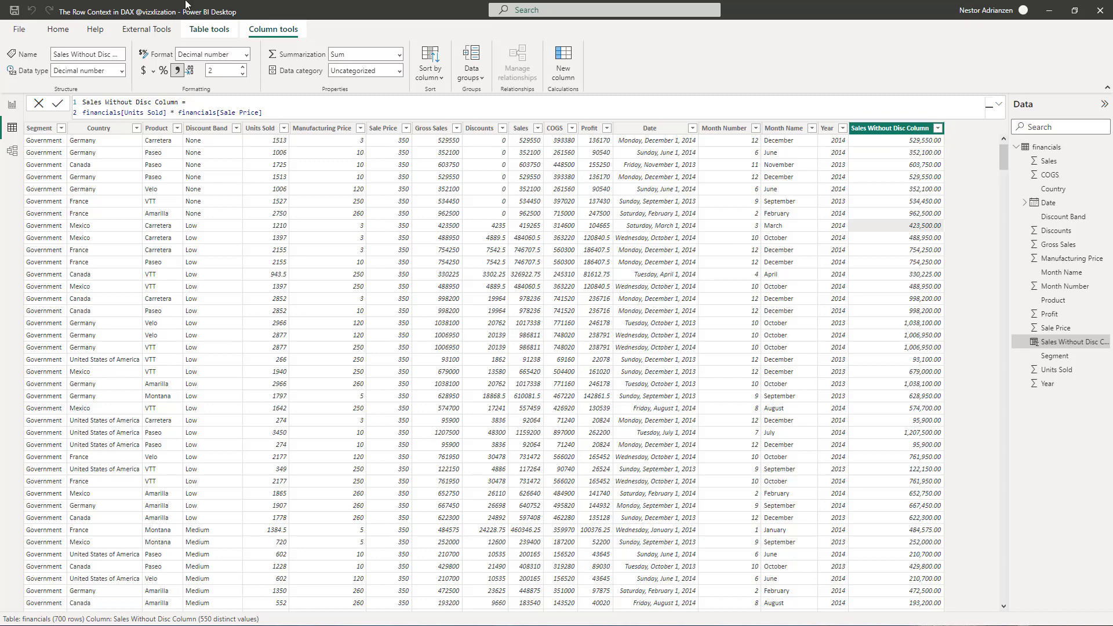
Add Sales Without Disc Column to the Examples page Product table, totalling 127,931,598.50
click(13, 106)
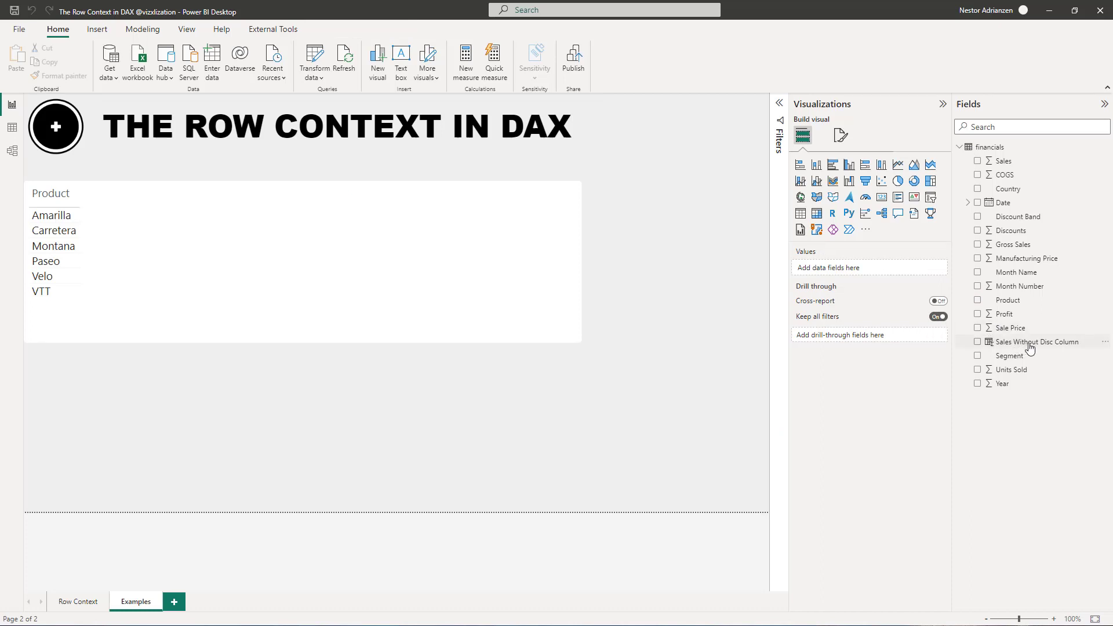
drag(1020, 347, 185, 273)
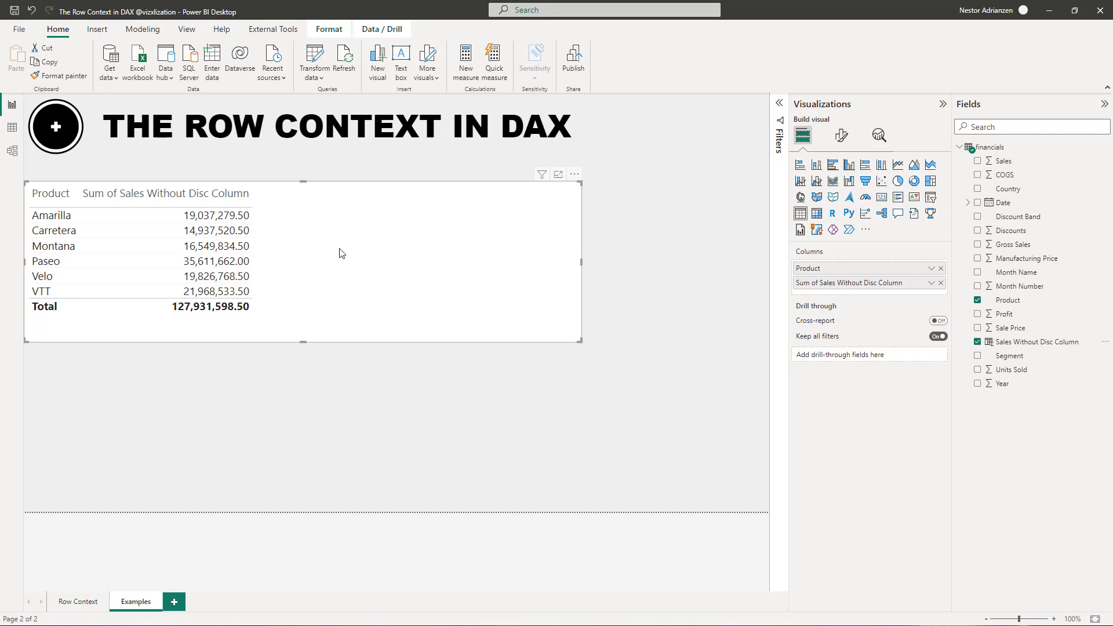
click(363, 383)
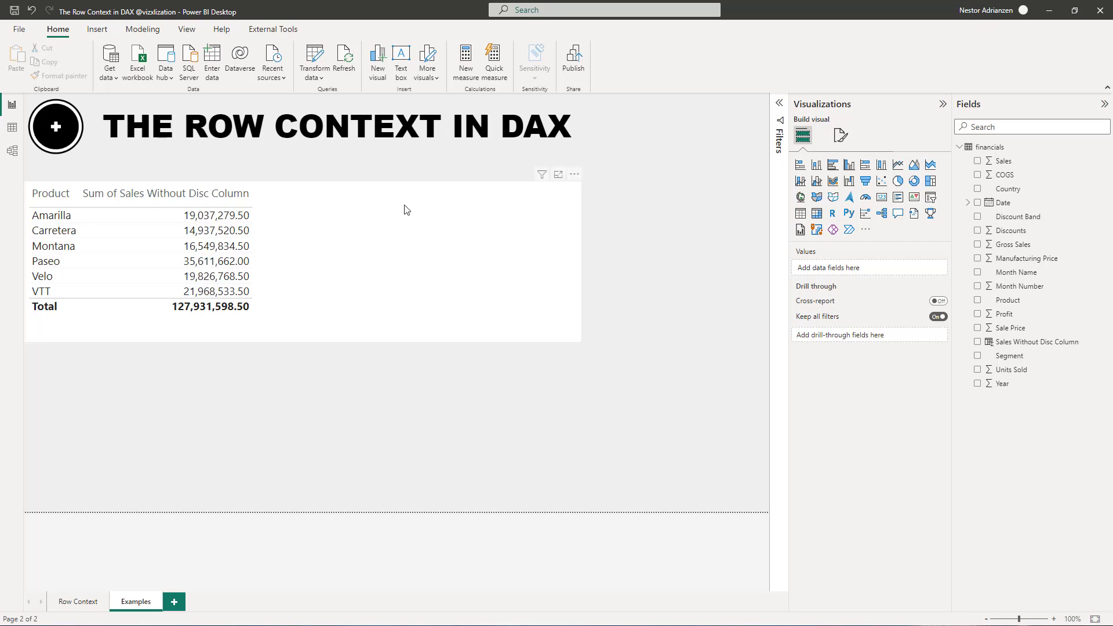
Start a new financials column named Sales Without Disc Column 2 using the SUMX function
right_click(1008, 147)
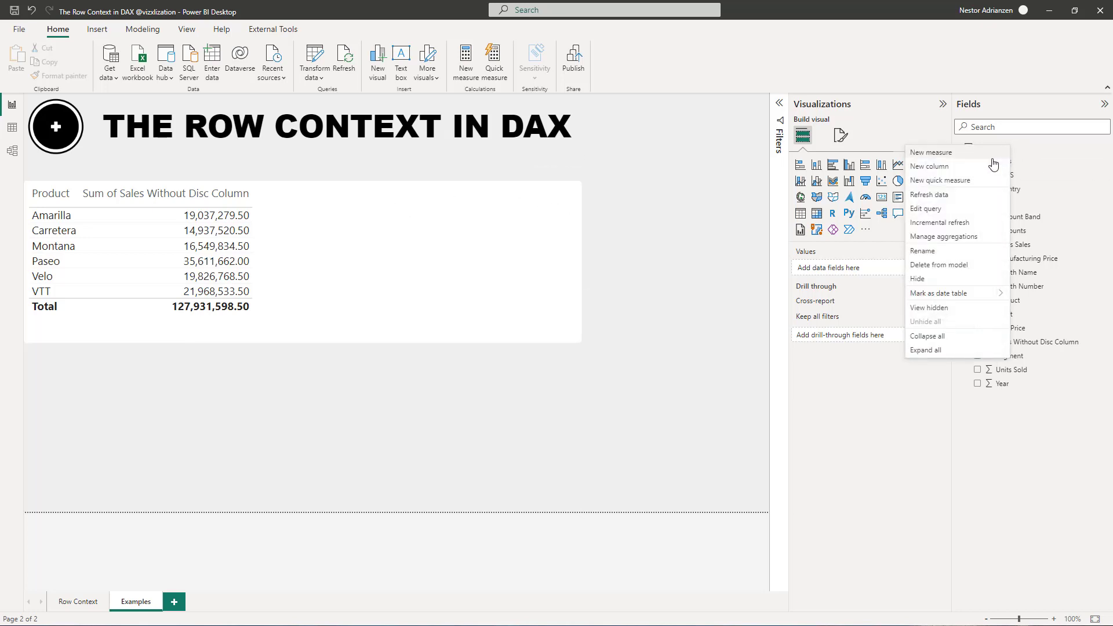
click(956, 166)
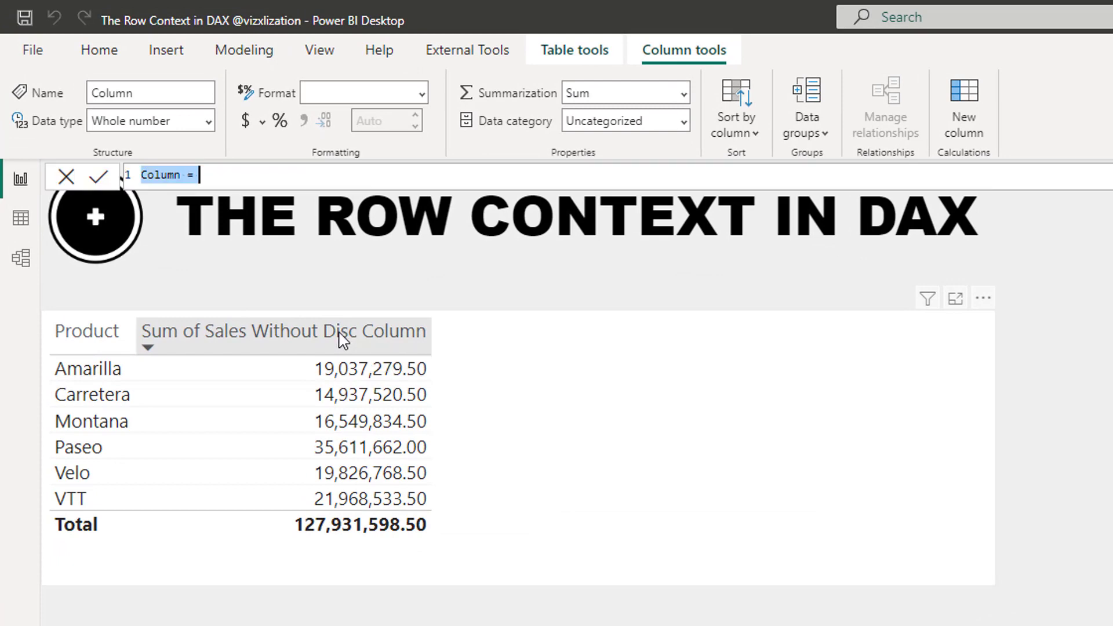
text(Sales Without Disc Column 2)
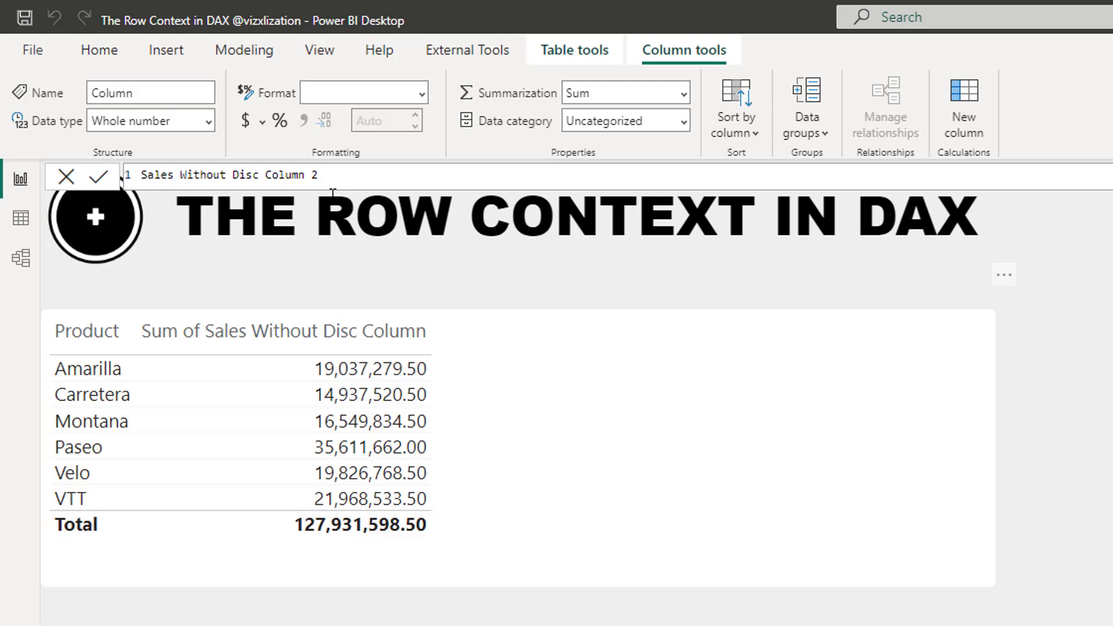
text( =)
key(shift+Return)
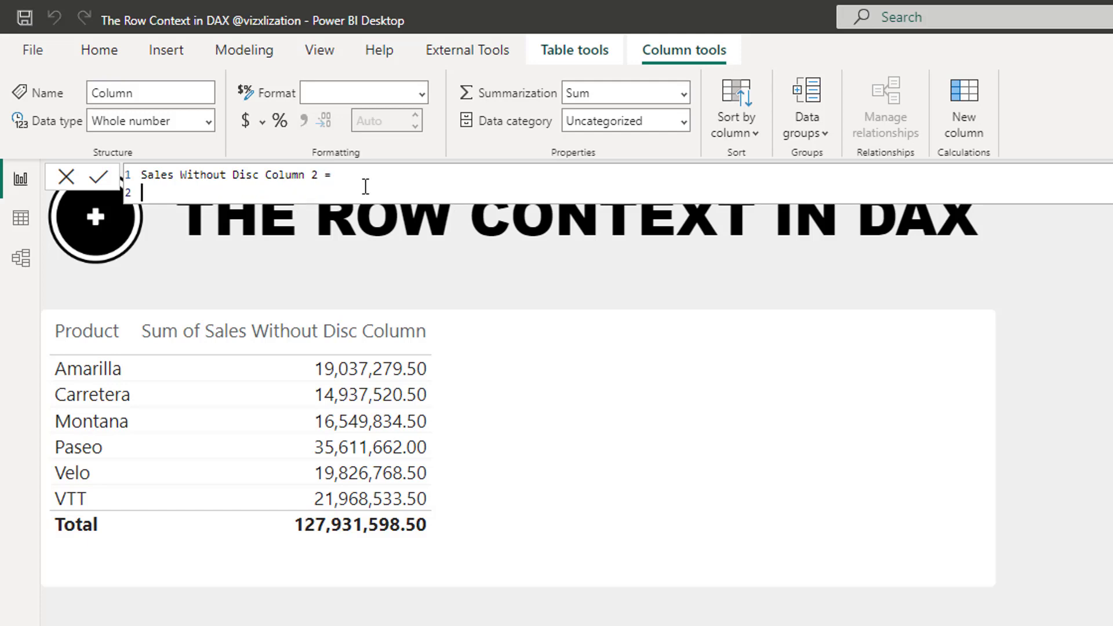
text(sum)
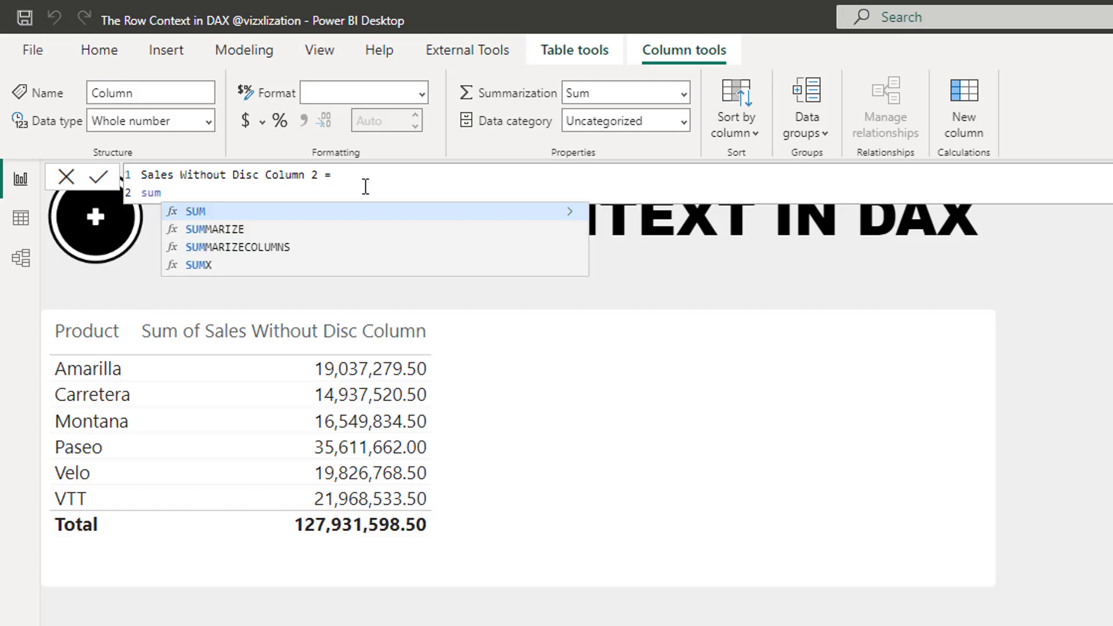
key(Down)
key(Down)
key(Down)
key(Tab)
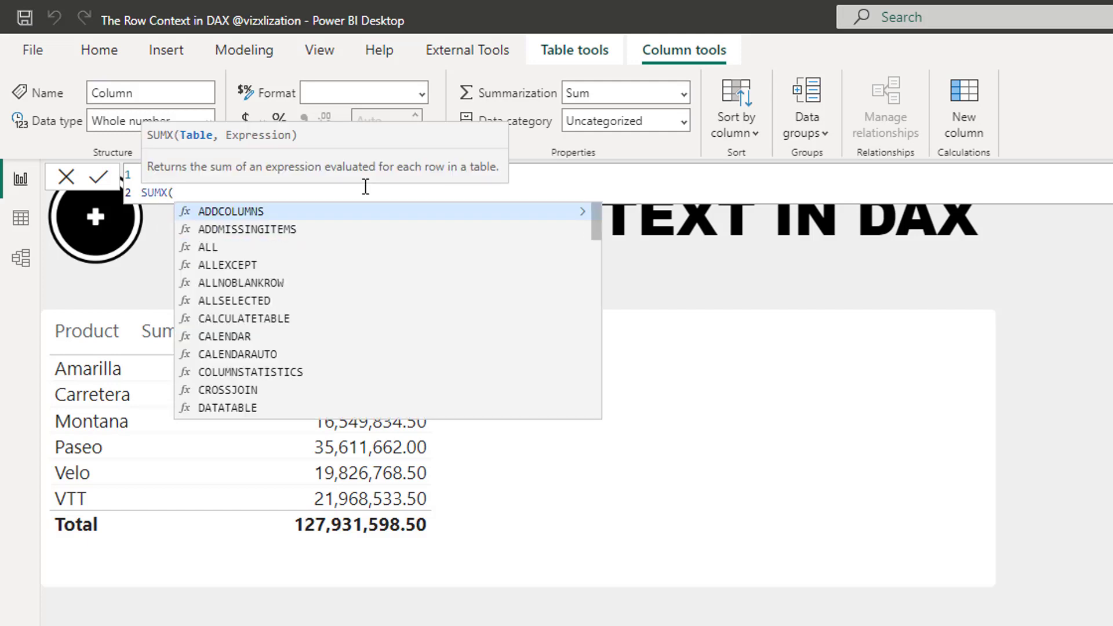
Give SUMX the arguments financials and financials[Units Sold] * financials[Sale Price], then close it
key(shift+Return)
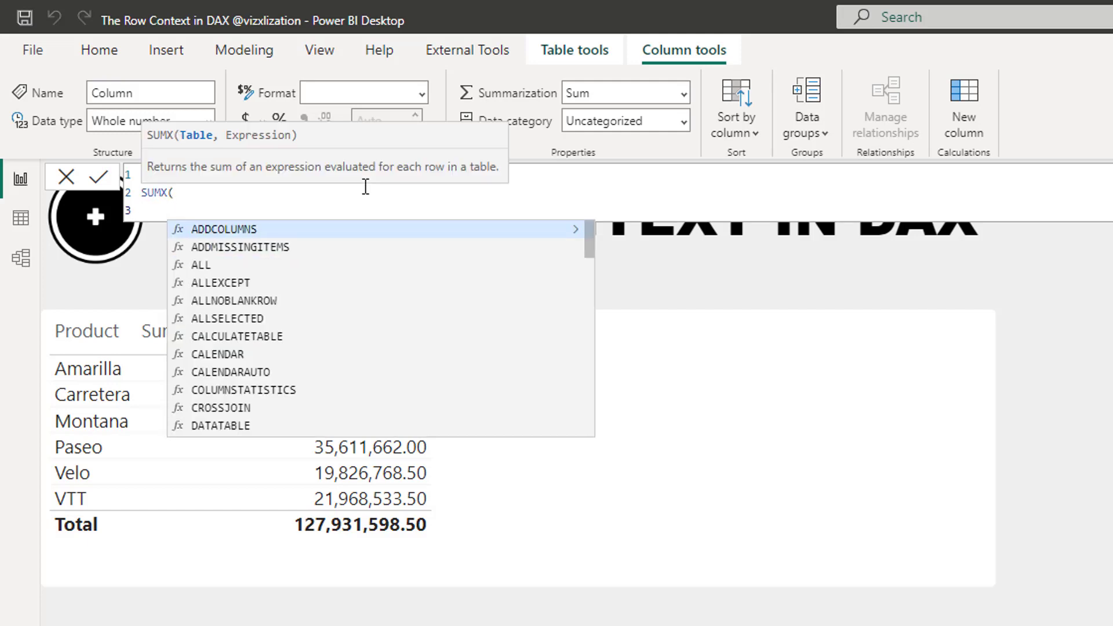
text(financials)
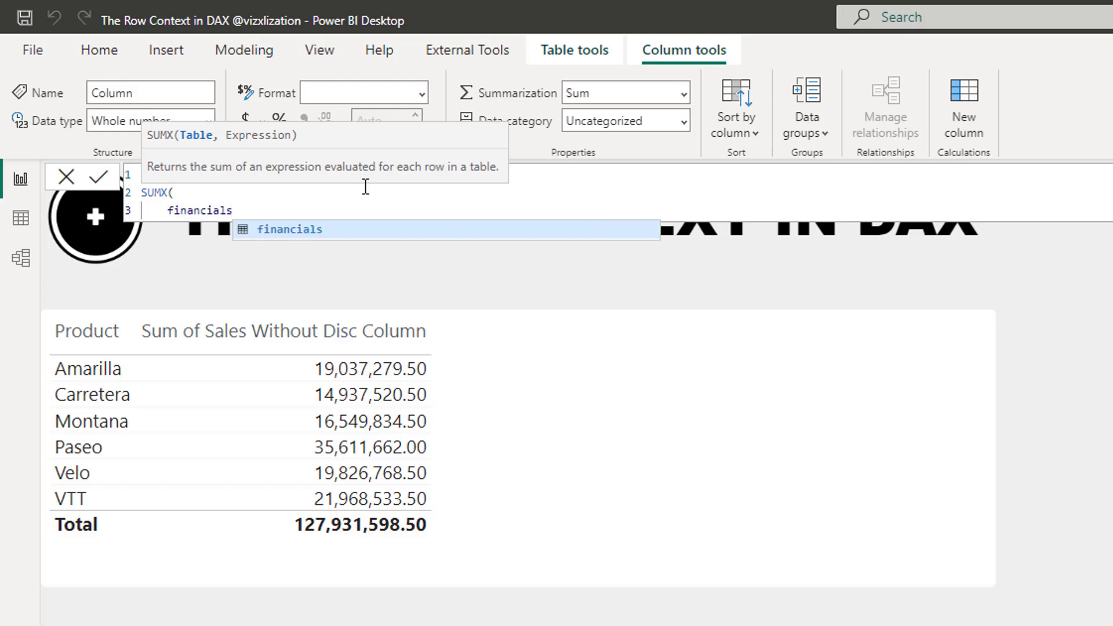
text(,)
key(shift+Return)
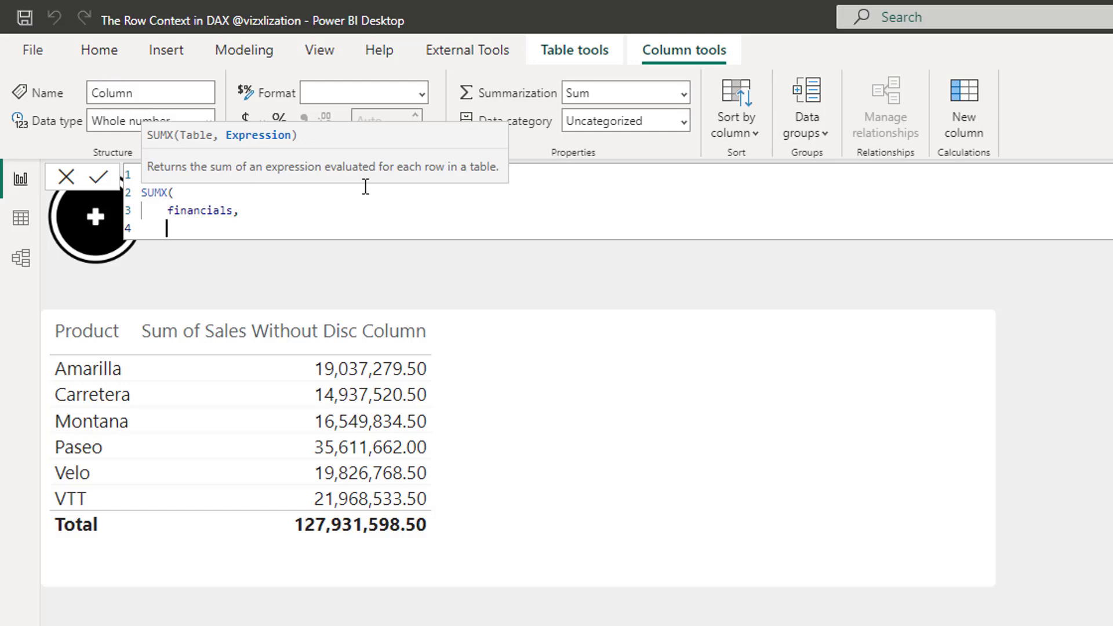
text(uni)
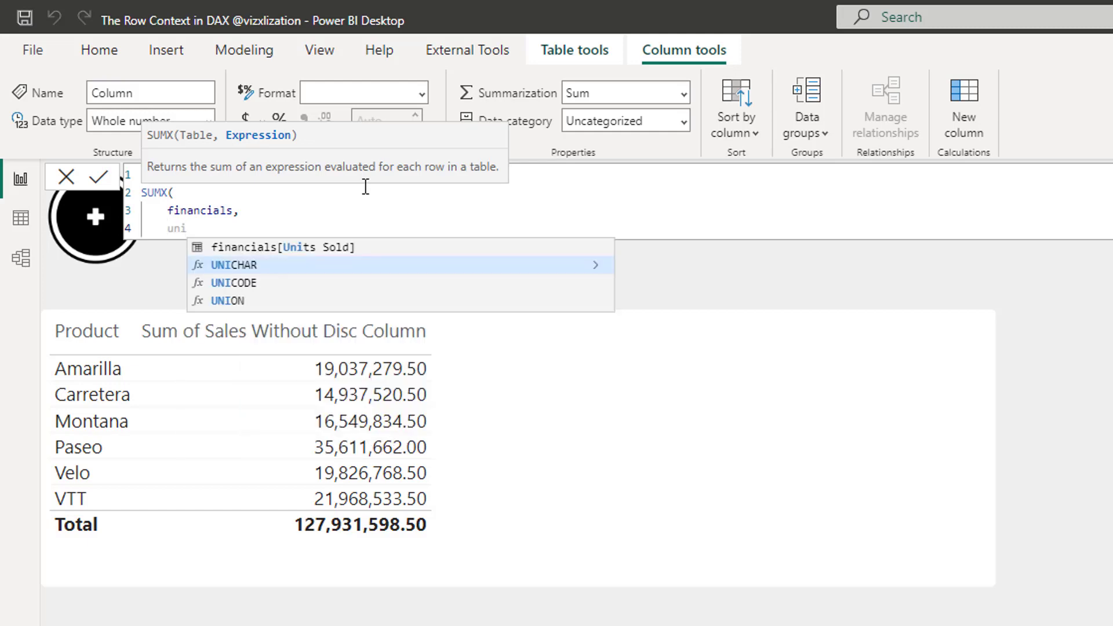
key(Up)
key(Tab)
text(* )
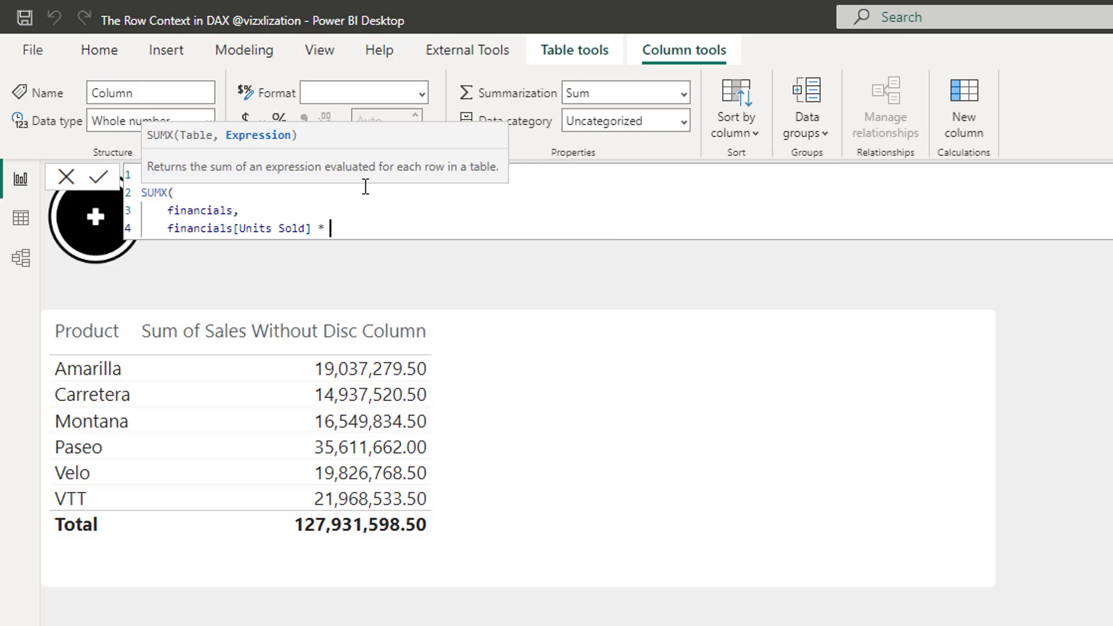
text(sale)
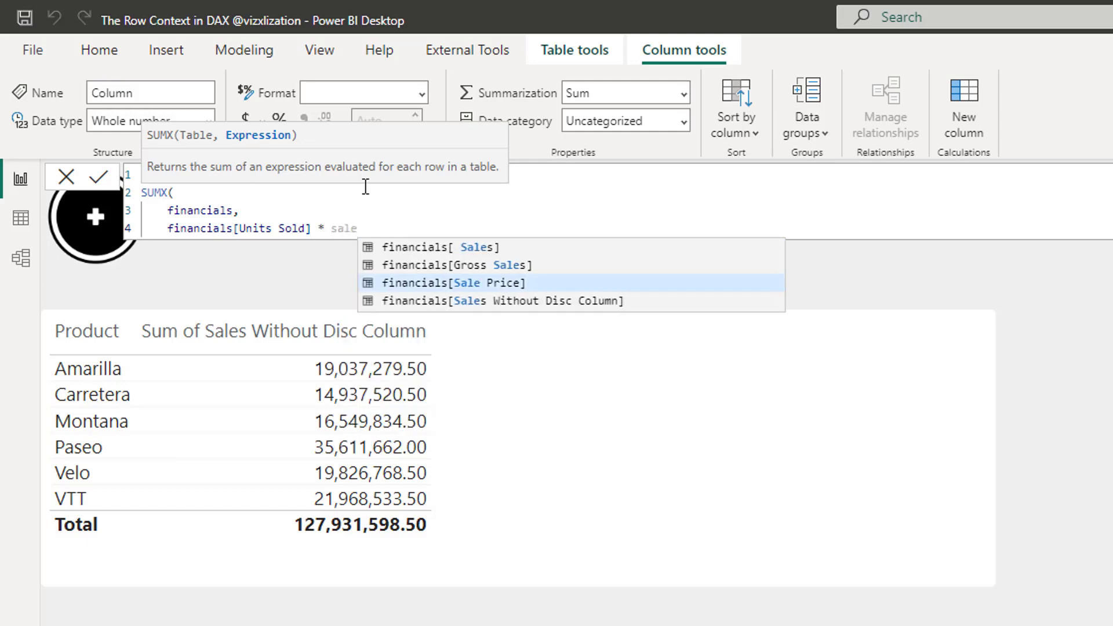
key(Tab)
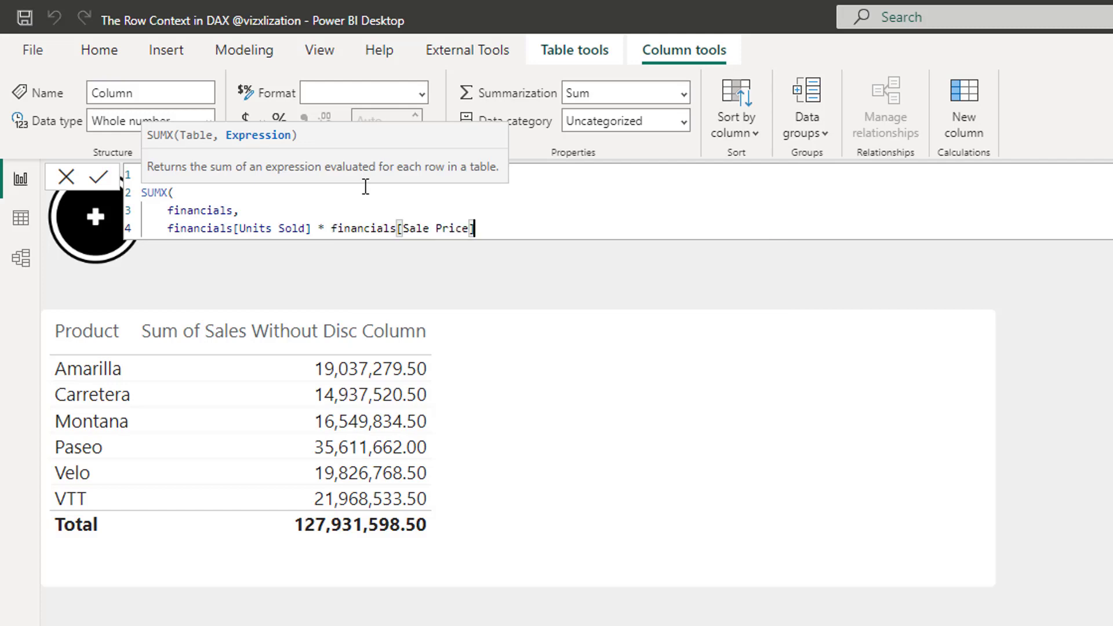
key(shift+Return)
text())
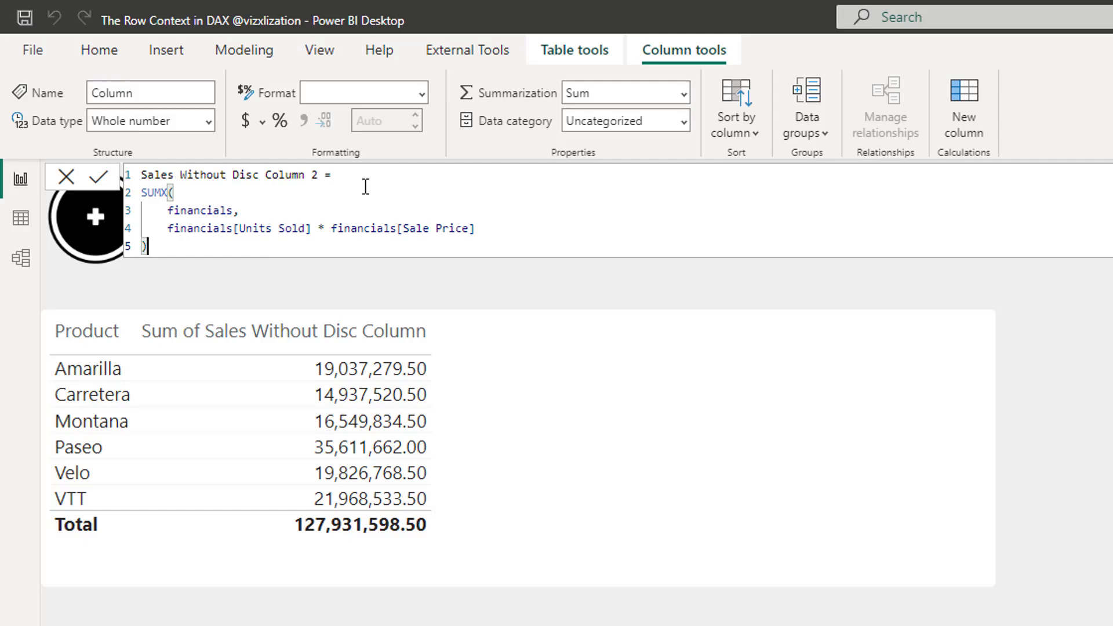
Commit Sales Without Disc Column 2 with thousands separators, showing 127,931,598.50 on every row
key(Return)
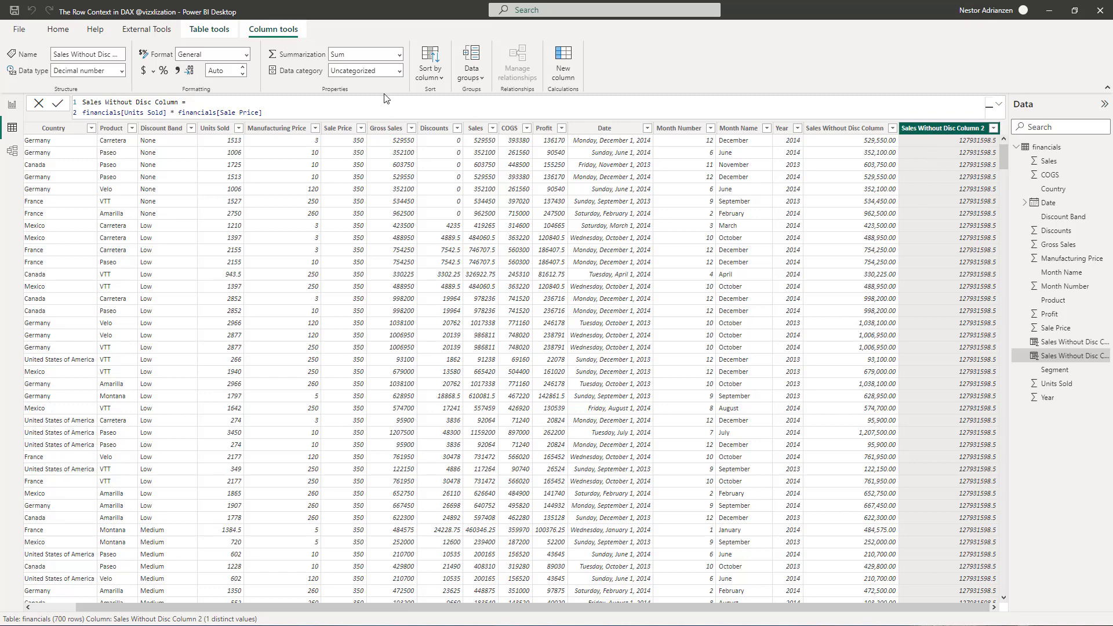
key(ctrl+shift+1)
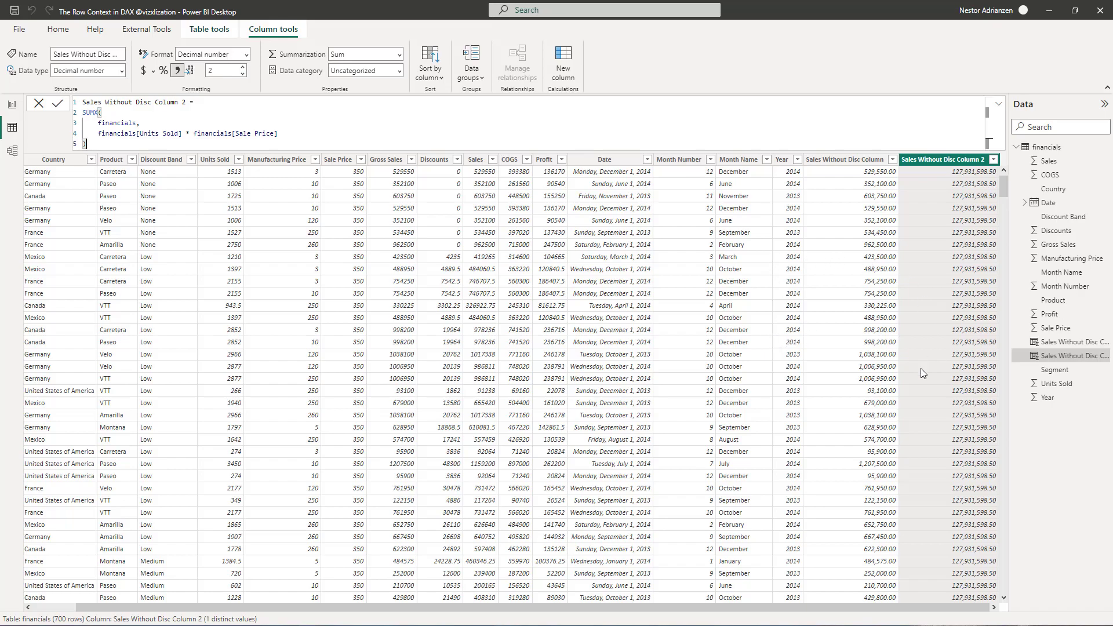
scroll(913, 366, down, 10)
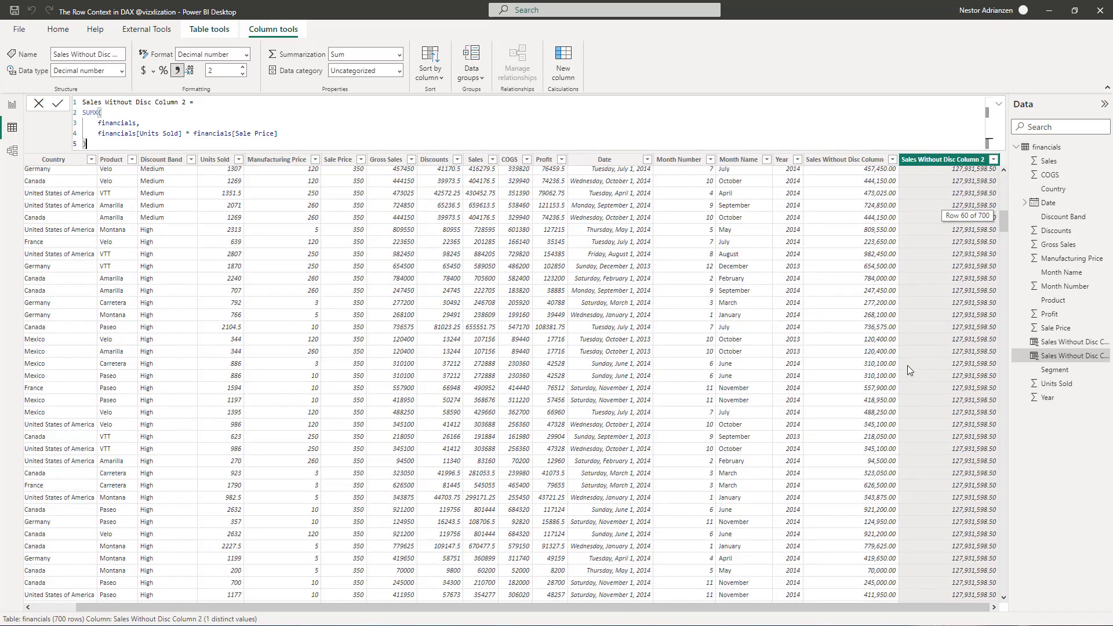
scroll(925, 328, down, 7)
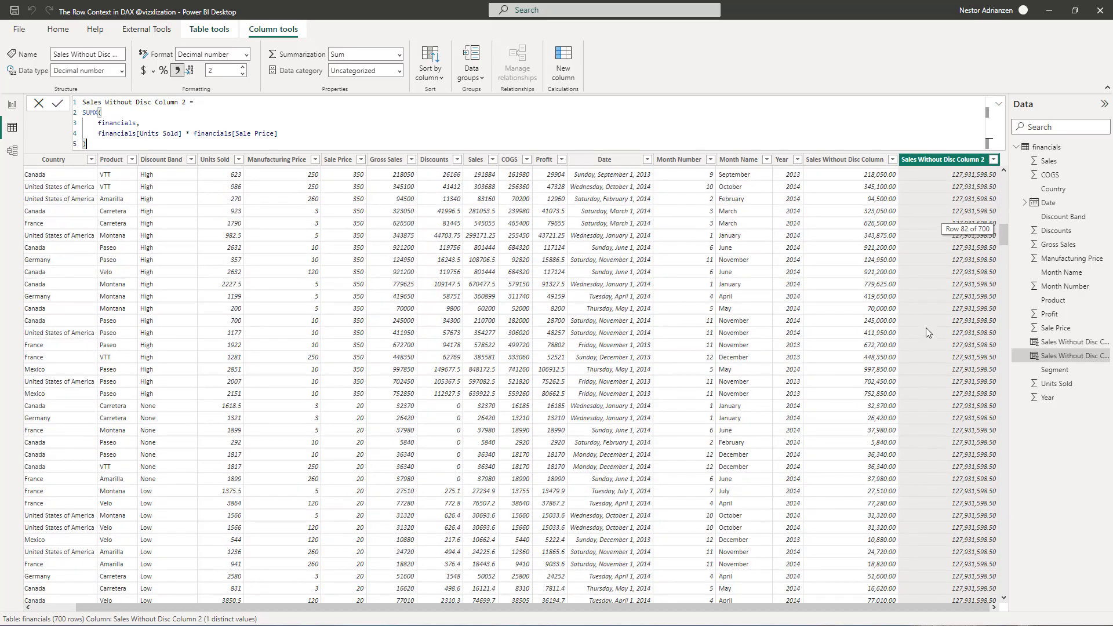
scroll(926, 328, down, 20)
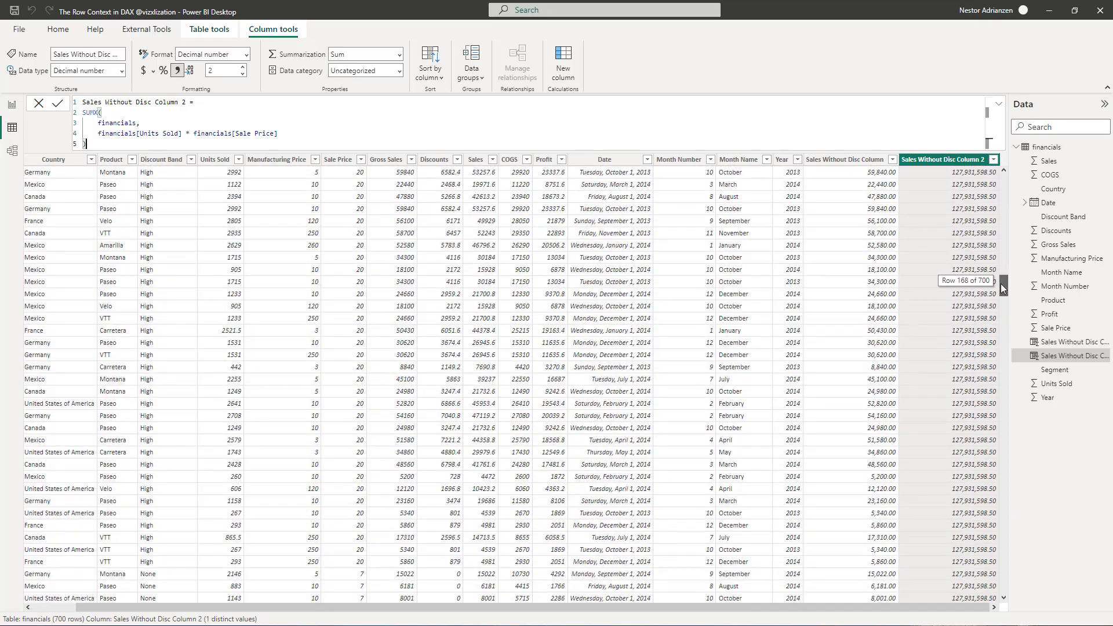
Return to the Examples report page with the Product sales table
drag(1002, 288, 979, 147)
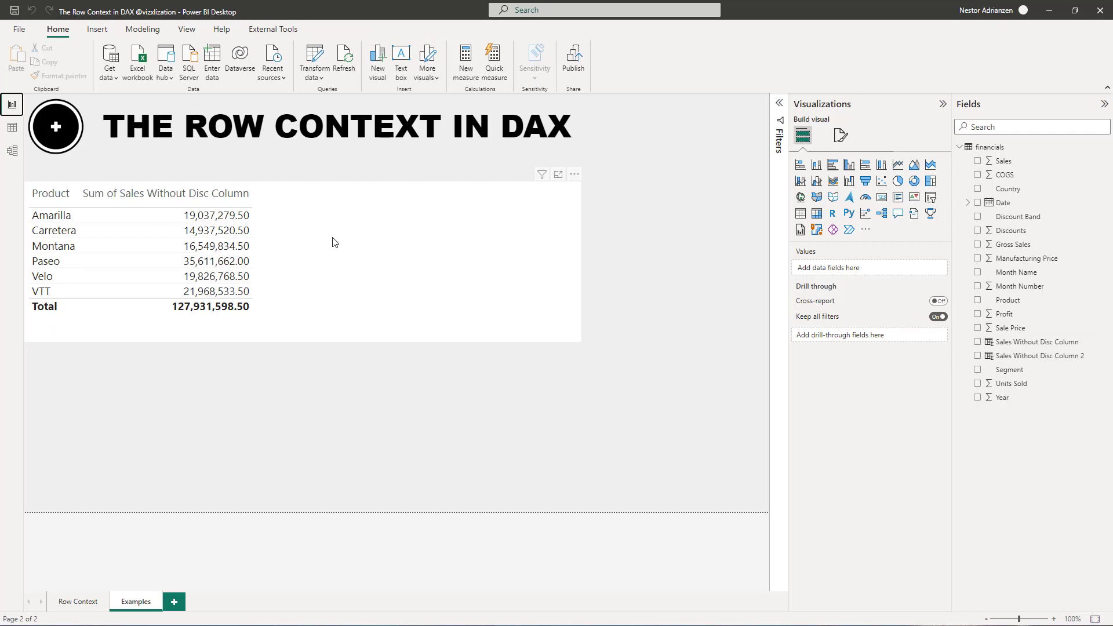
Add Sales Without Disc Column 2 to the Product table, giving a 89,552,118,950.00 total
click(523, 242)
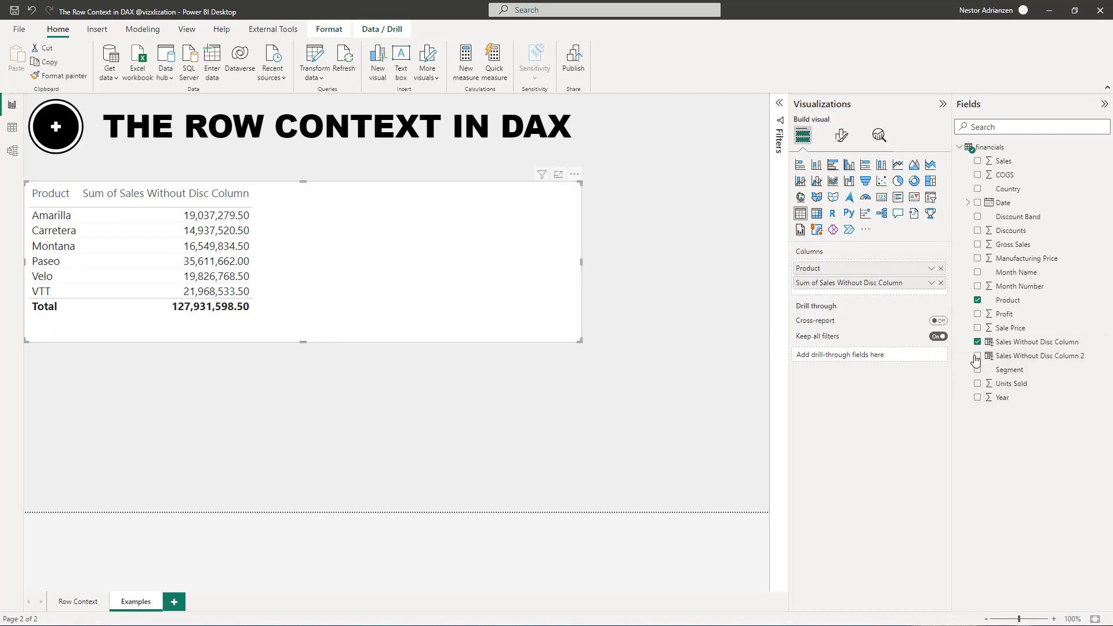
drag(976, 360, 404, 294)
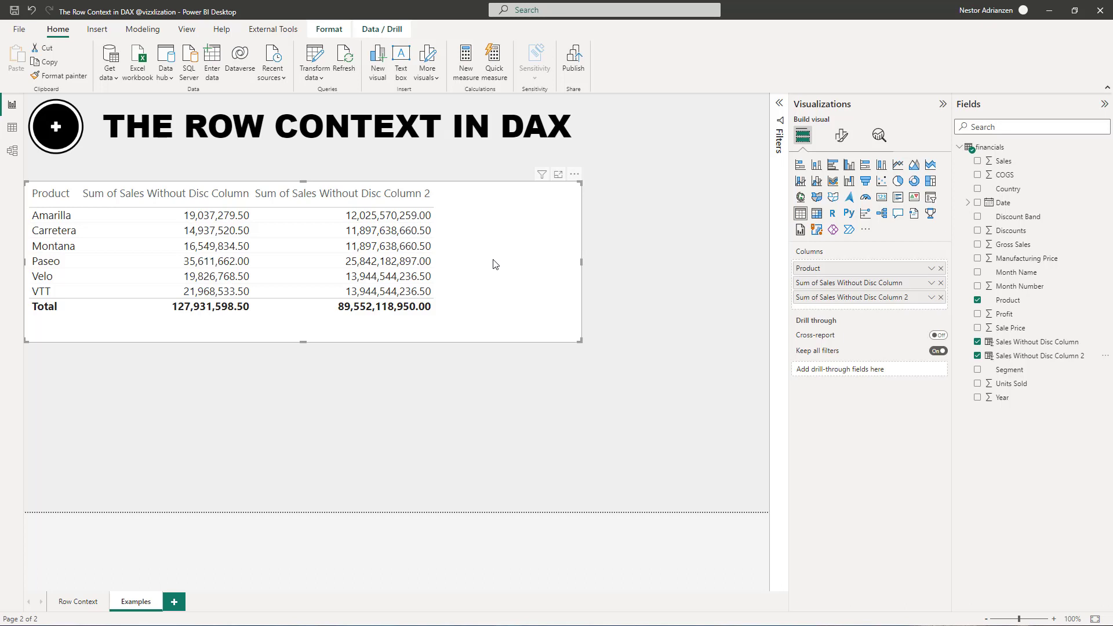
Copy Column 2's SUMX formula into a new financials measure named Sales Without Disc Measure
click(1035, 355)
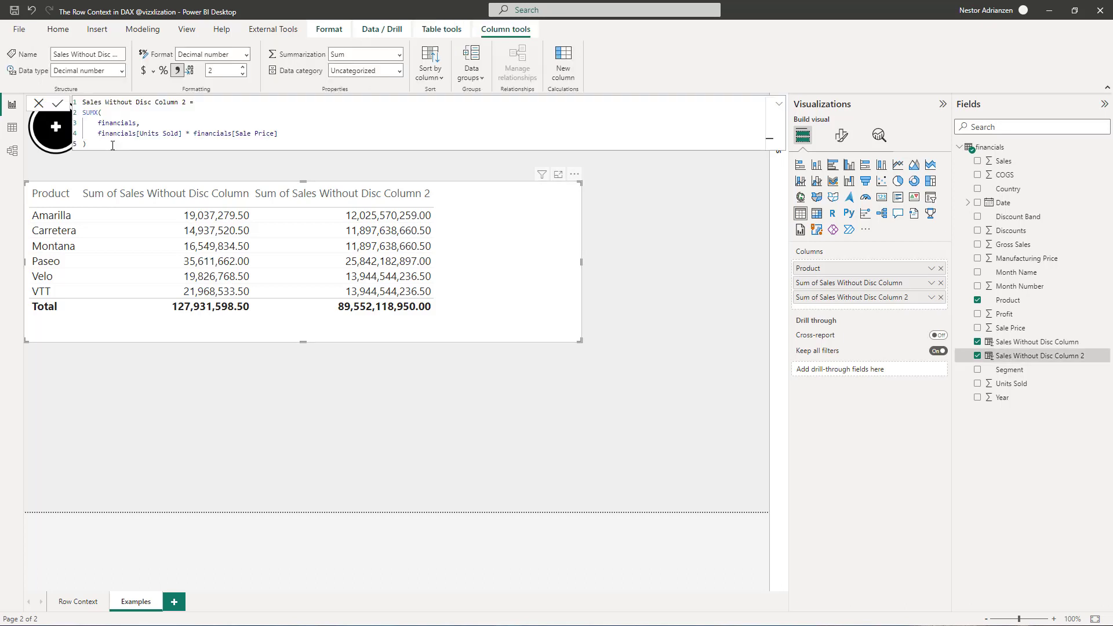
drag(87, 144, 74, 102)
key(ctrl+c)
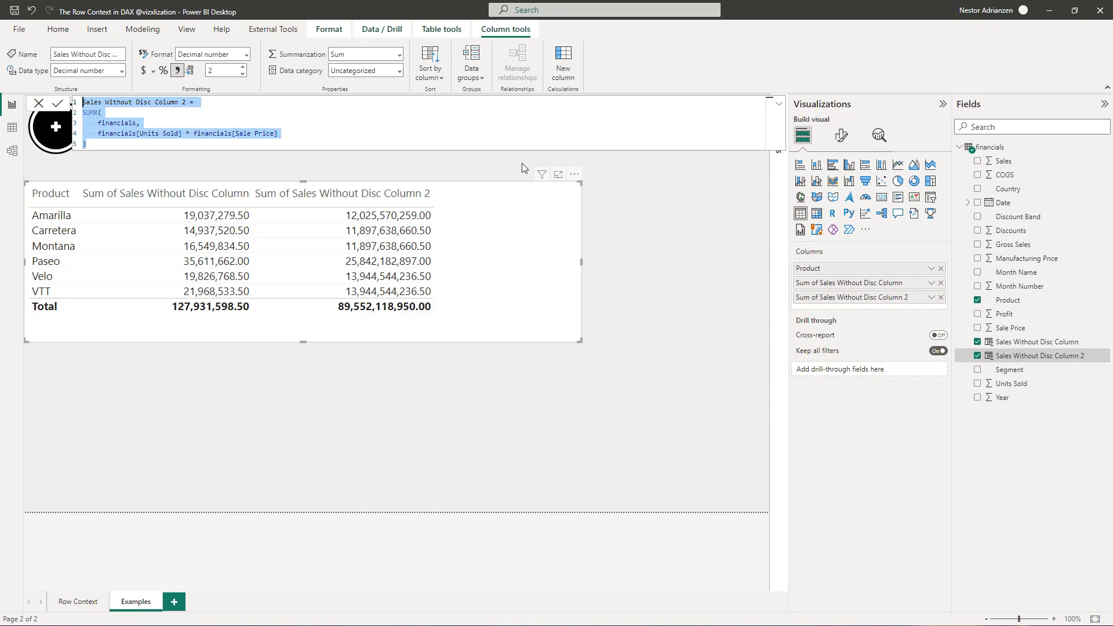
right_click(1010, 149)
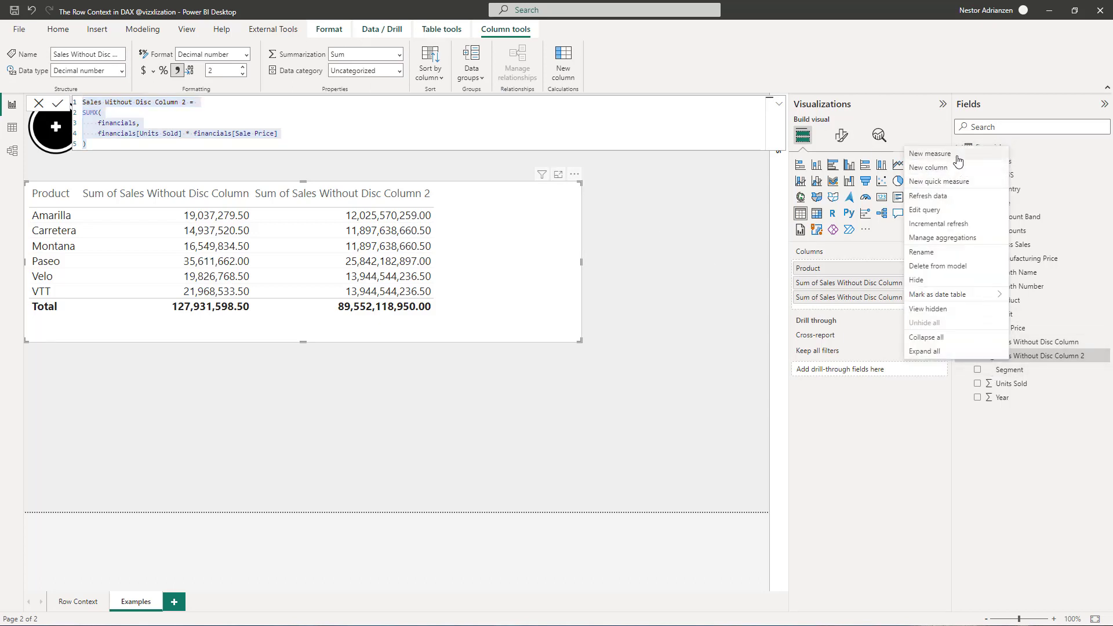
click(958, 155)
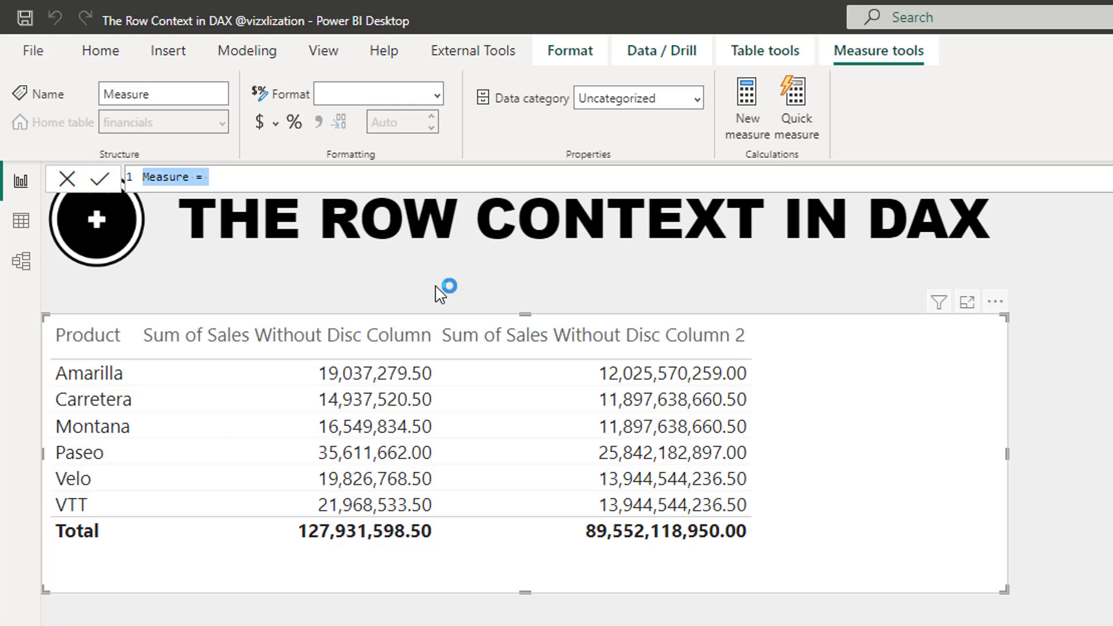
key(ctrl+v)
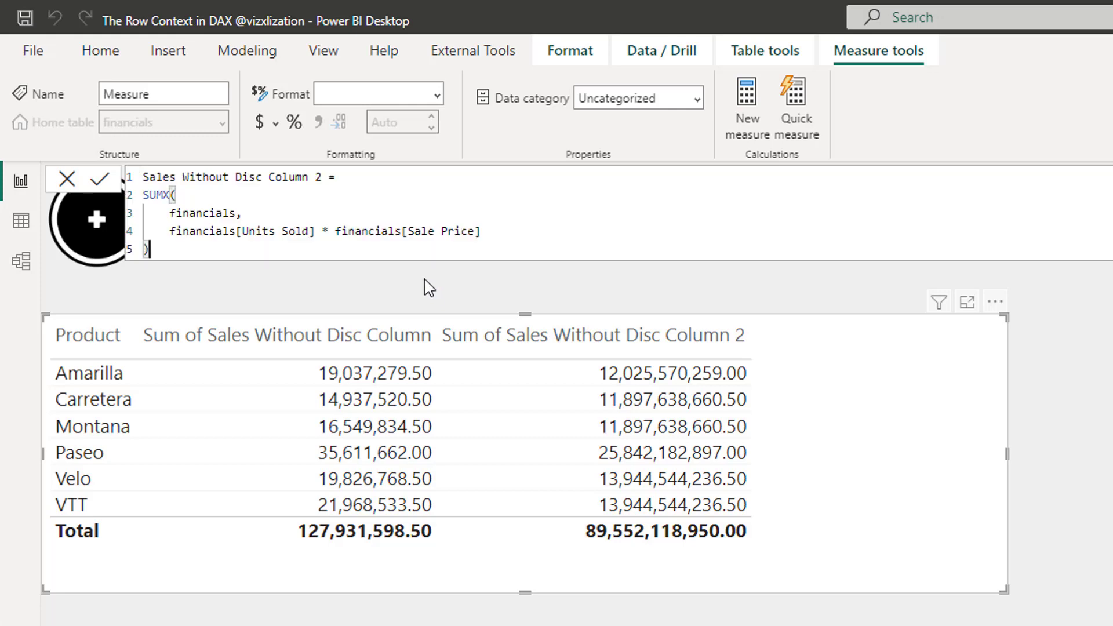
click(325, 178)
drag(324, 178, 273, 180)
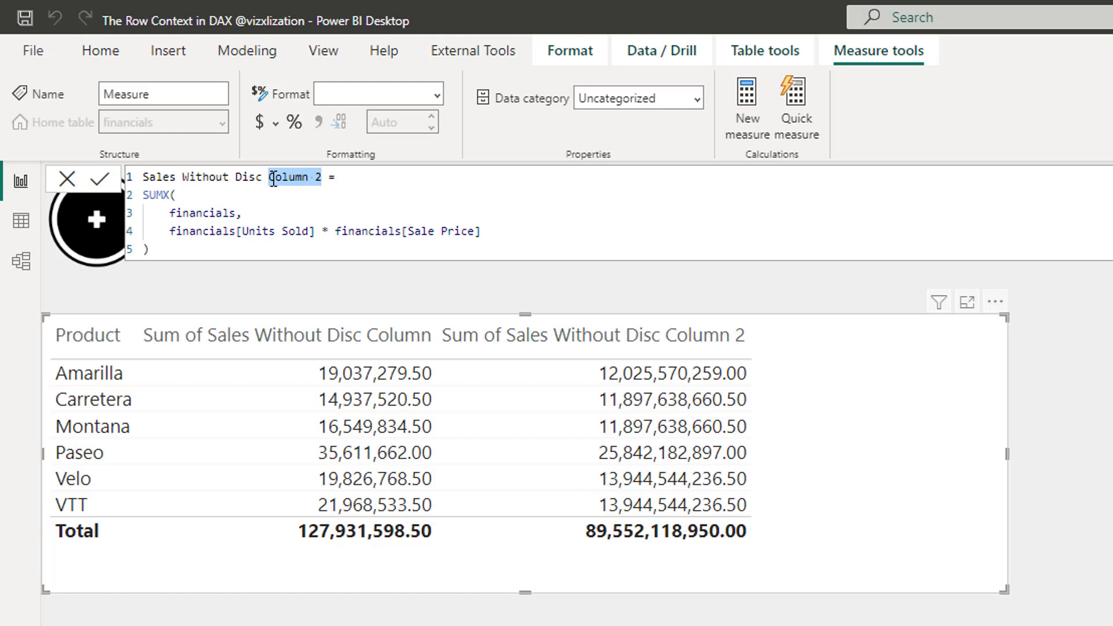
text(M)
text(easure)
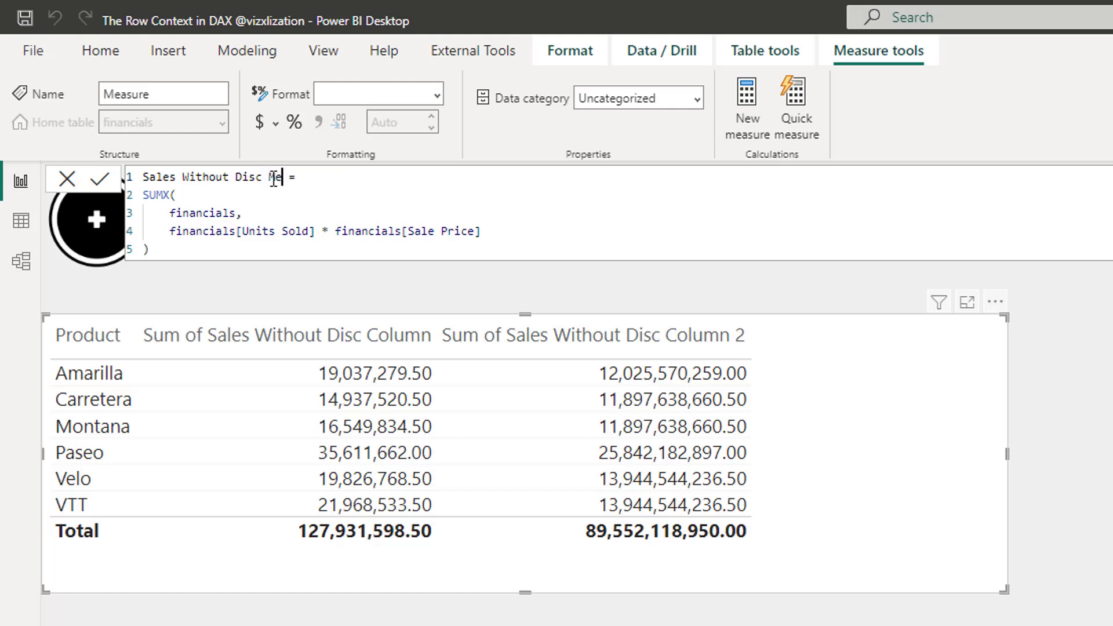
key(Return)
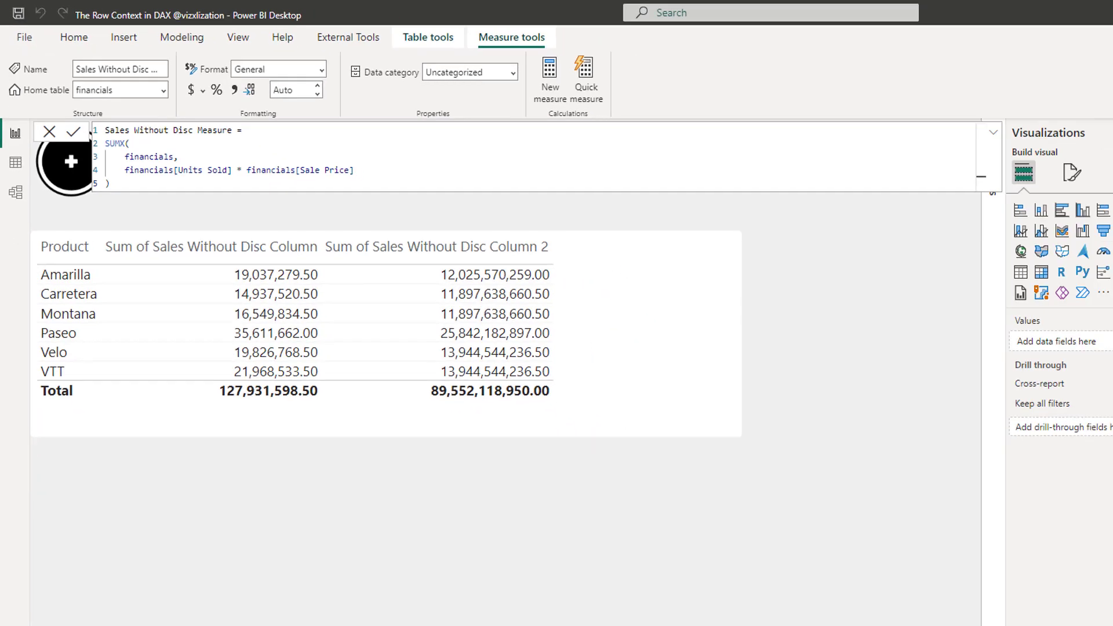
On the Row Context page, highlight the bullet about iterators in measures lacking automatic row context
click(81, 601)
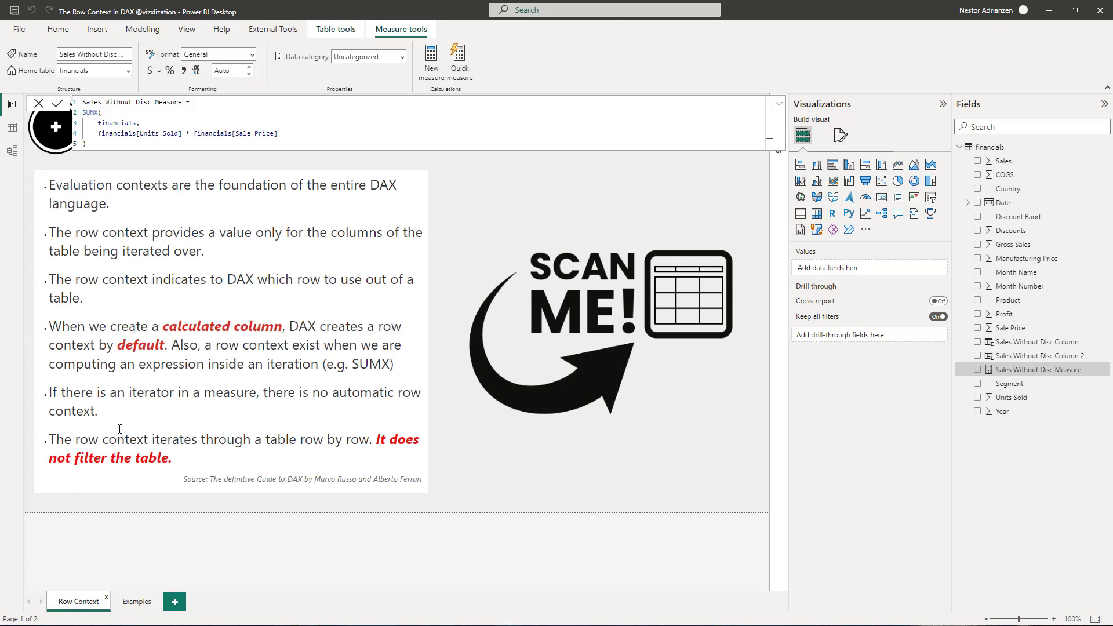
drag(102, 410, 48, 391)
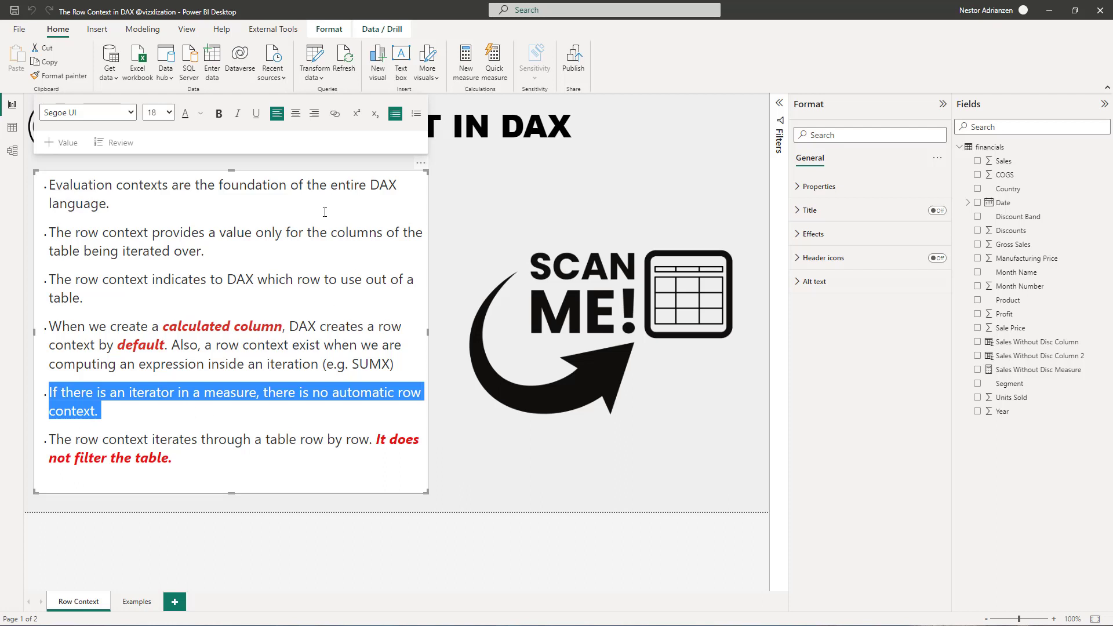
On the Examples page, show Sales Without Disc Measure's formula and highlight its SUMX table and expression arguments
click(135, 602)
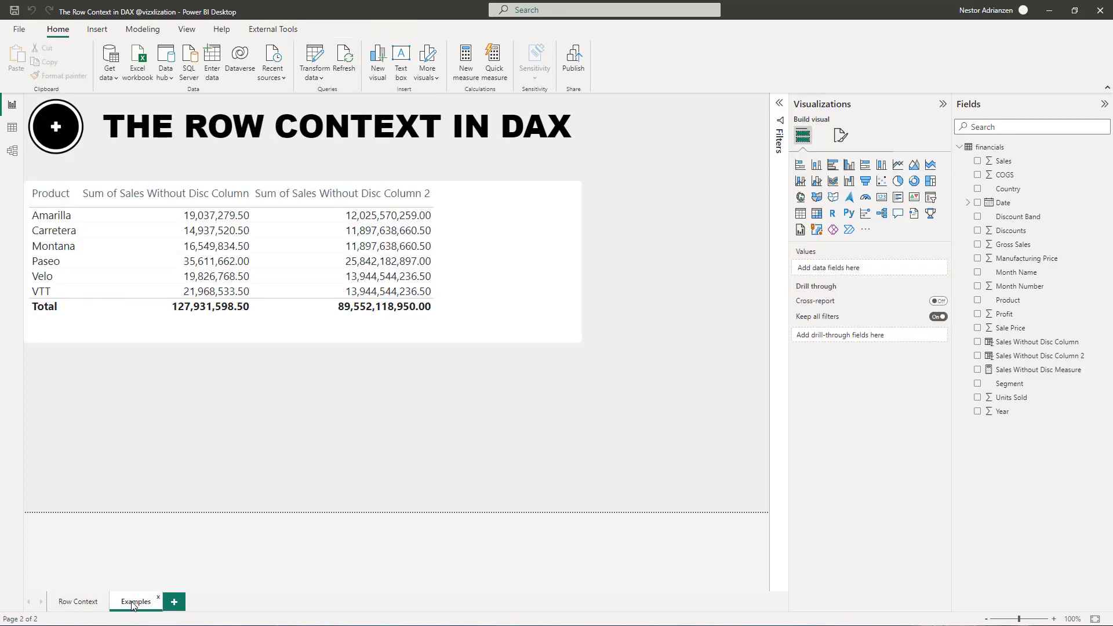
click(1037, 370)
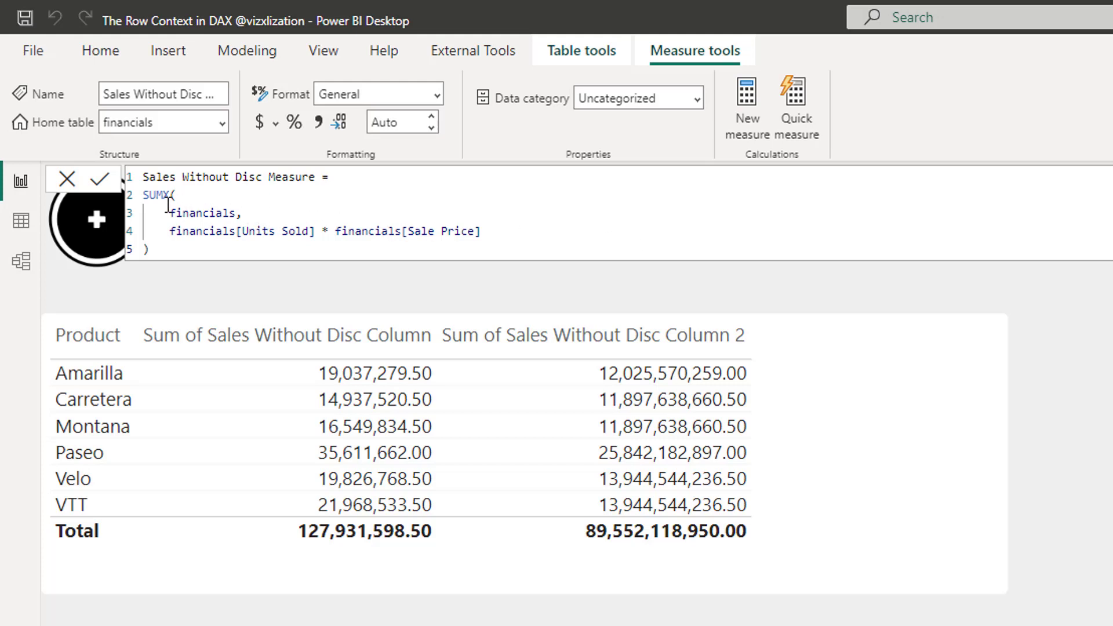
drag(169, 213, 192, 236)
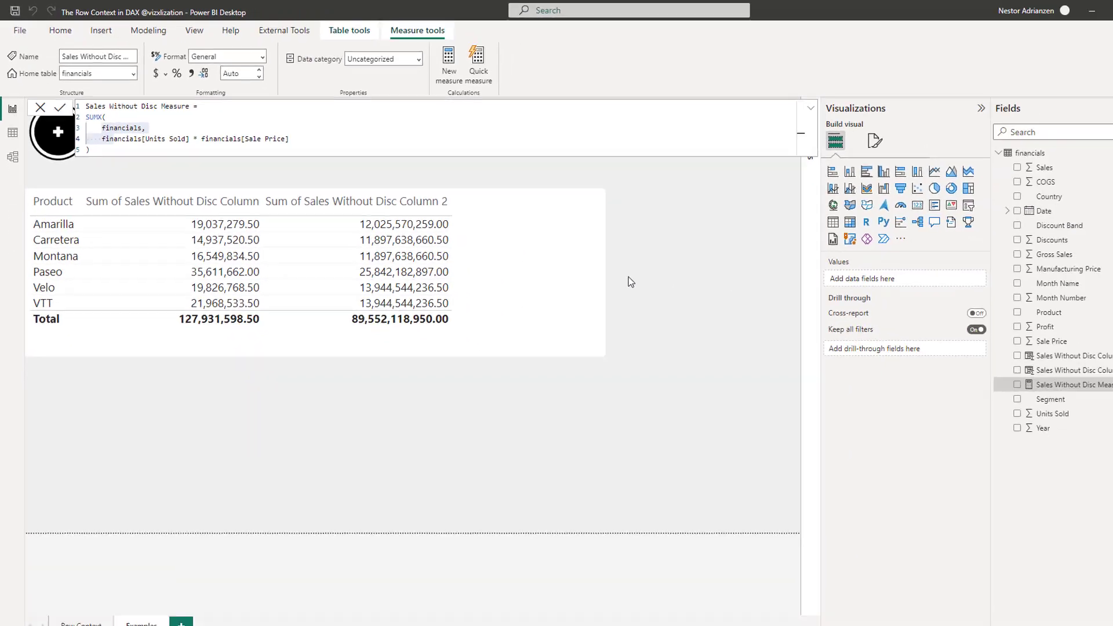
Add Sales Without Disc Measure to the Product table and sort descending, totalling 127,931,598.50
drag(1094, 386, 517, 283)
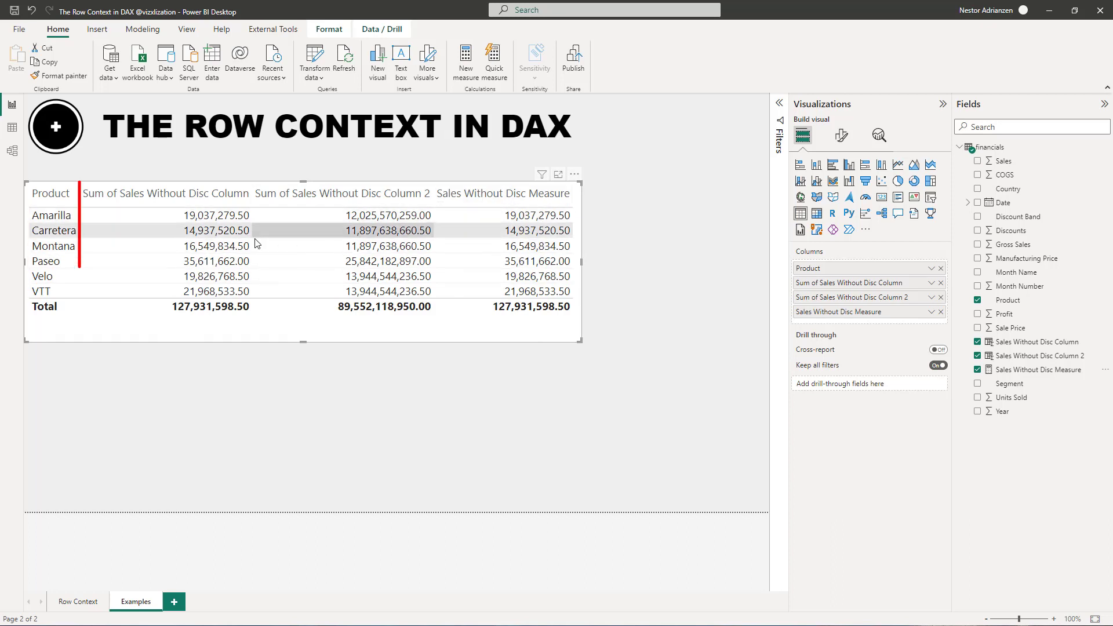
click(501, 194)
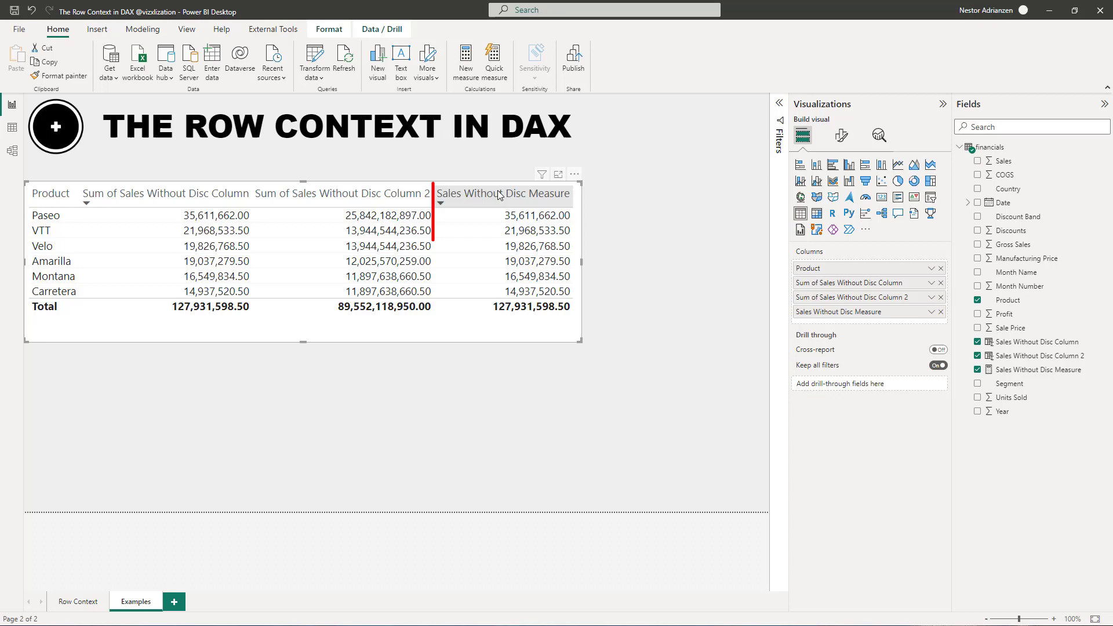